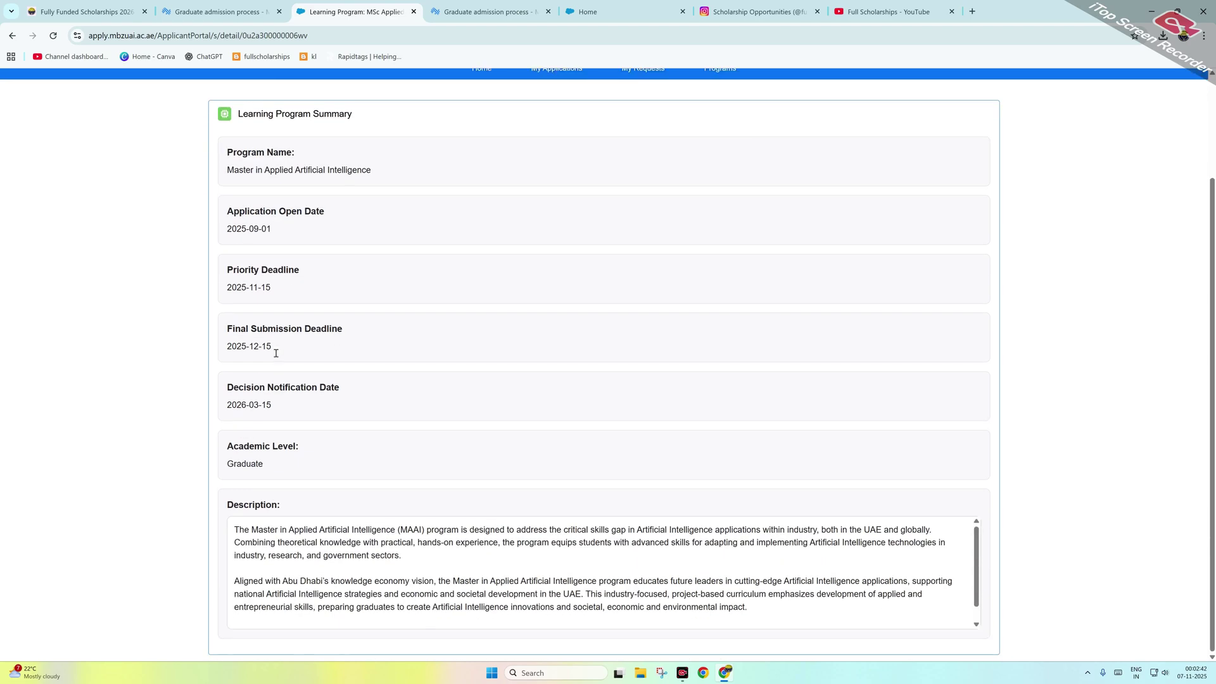
Review the Master in Applied Artificial Intelligence program summary and open the program web page linked in its description
scroll(754, 551, up, 1)
scroll(748, 507, up, 1)
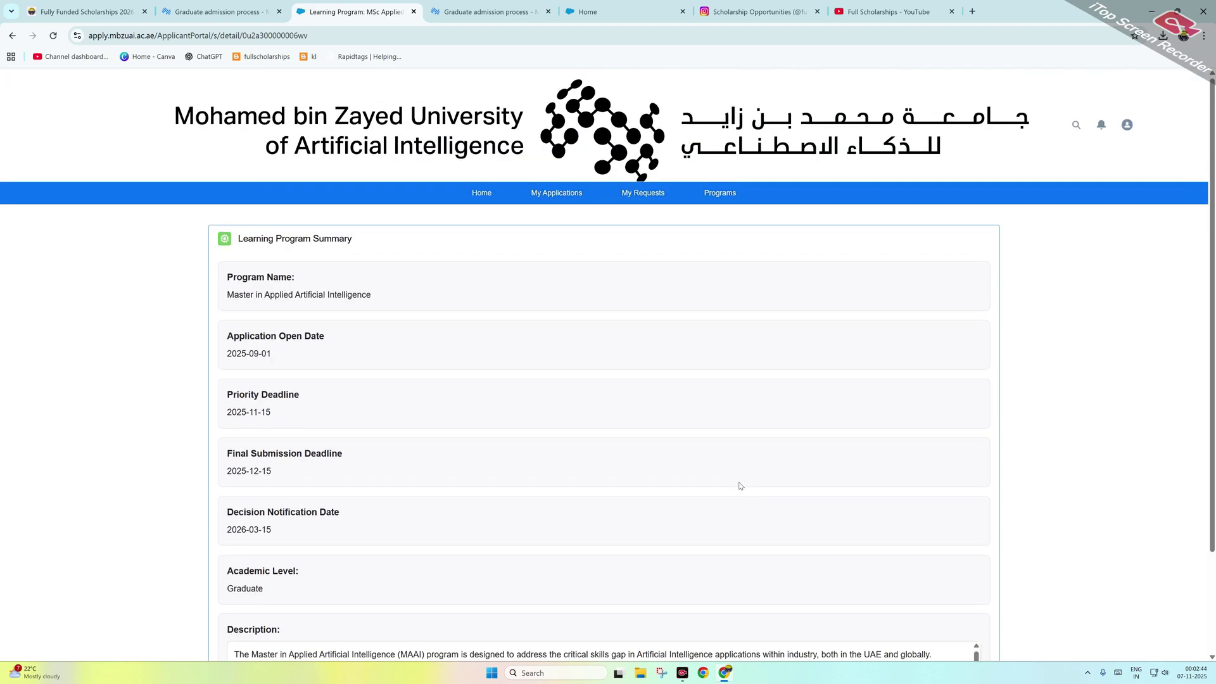
scroll(937, 551, down, 3)
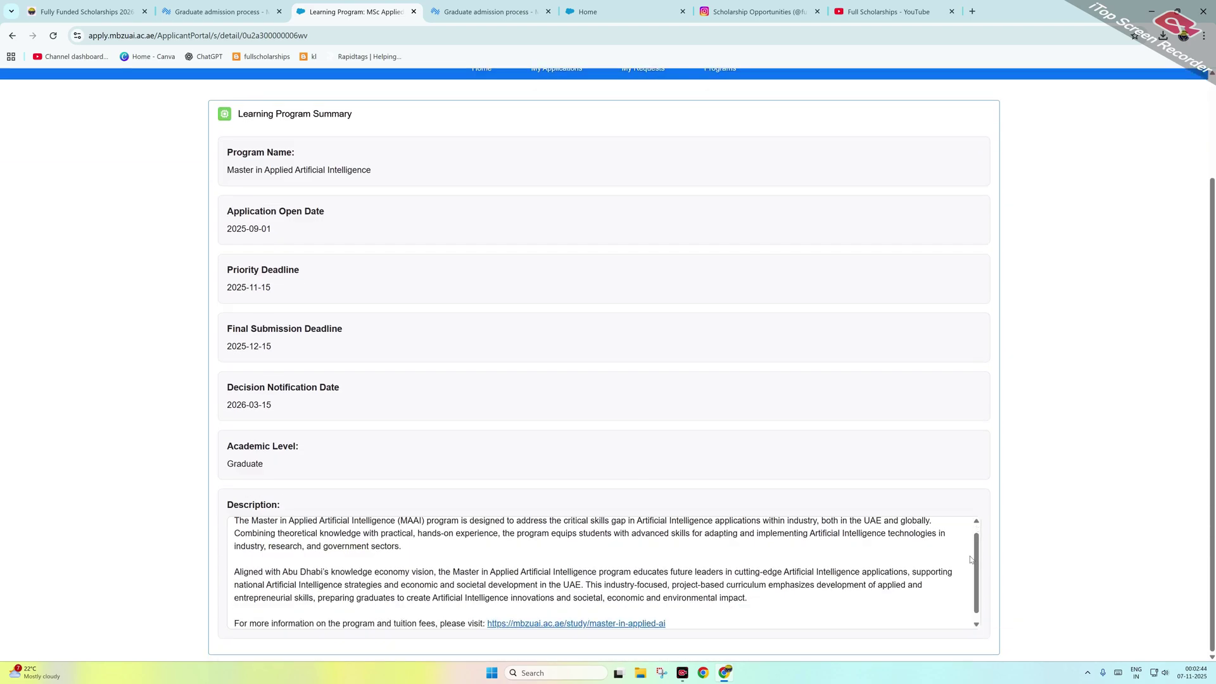
click(558, 616)
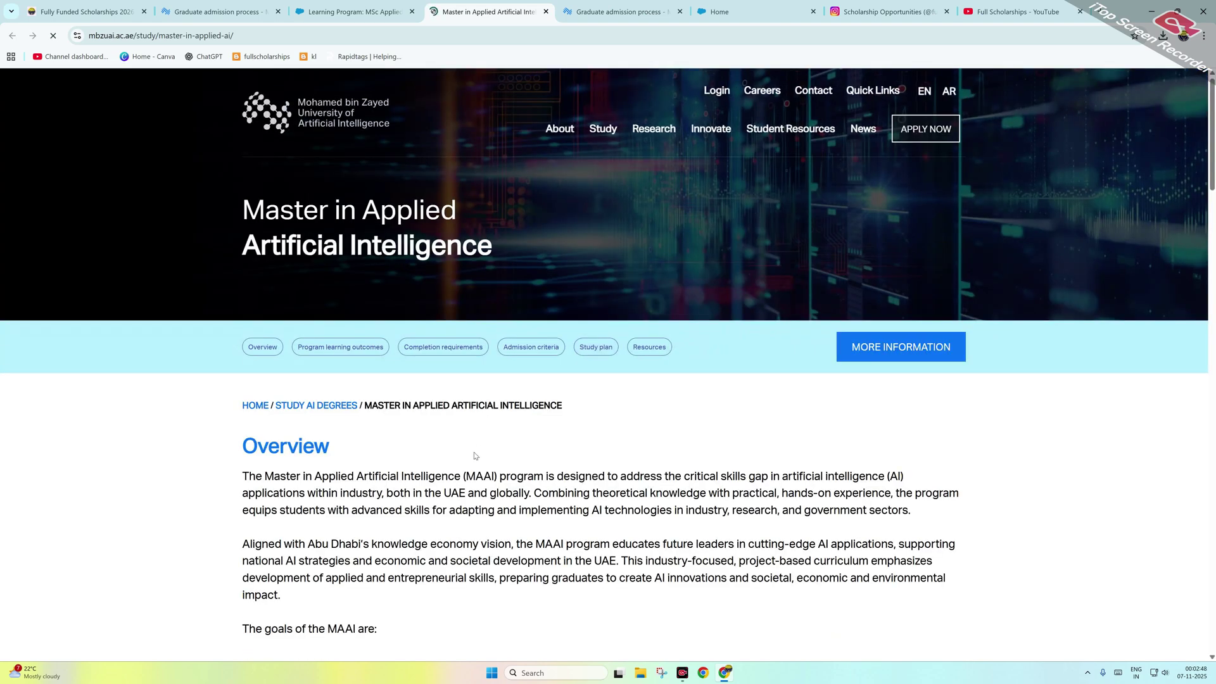
Expand the program's admission criteria and show the admission process and key dates
scroll(475, 456, down, 10)
scroll(469, 456, down, 12)
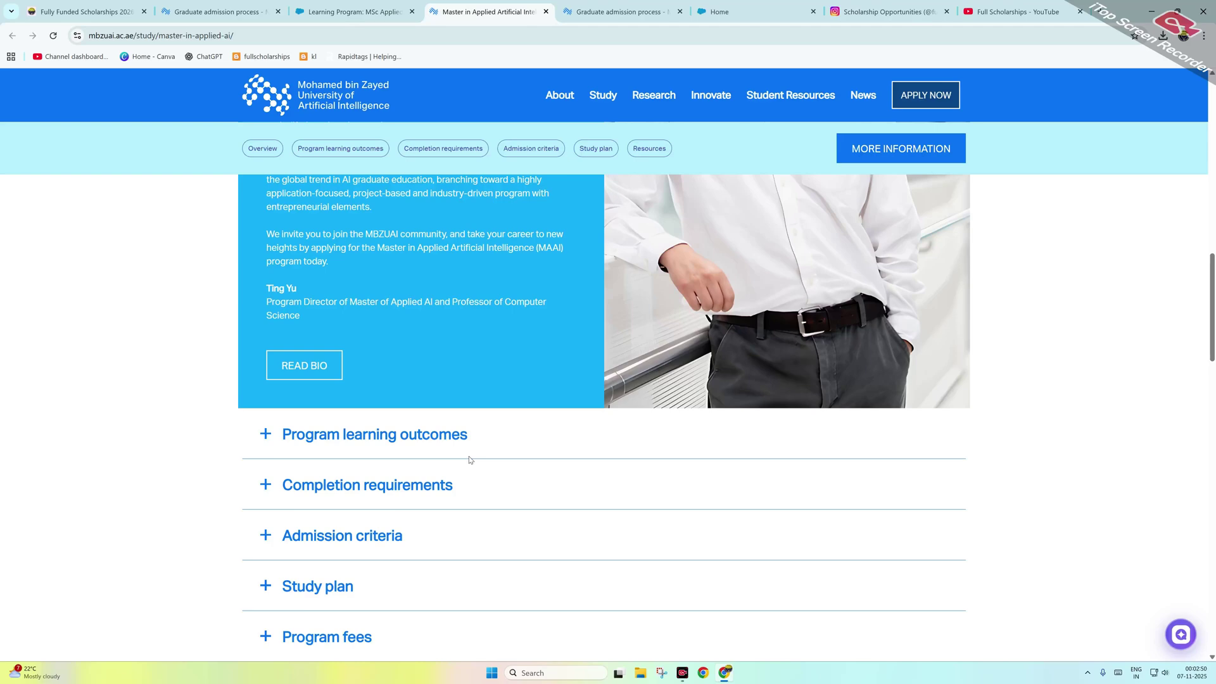
scroll(465, 458, up, 5)
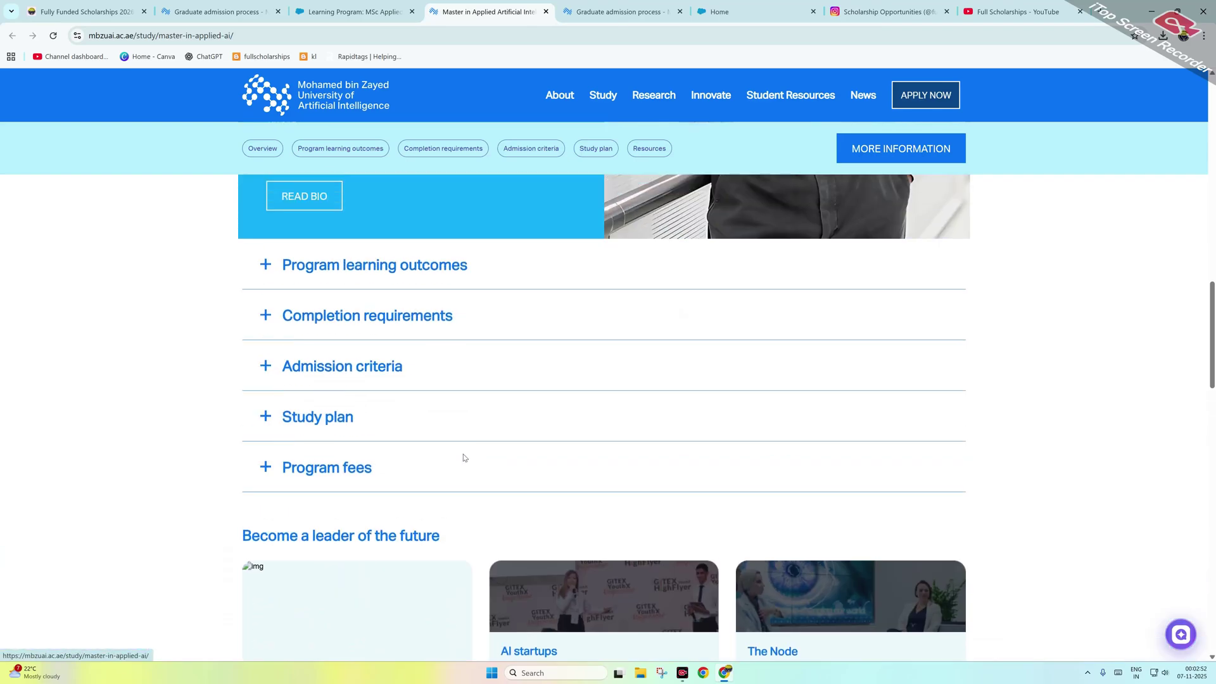
click(317, 375)
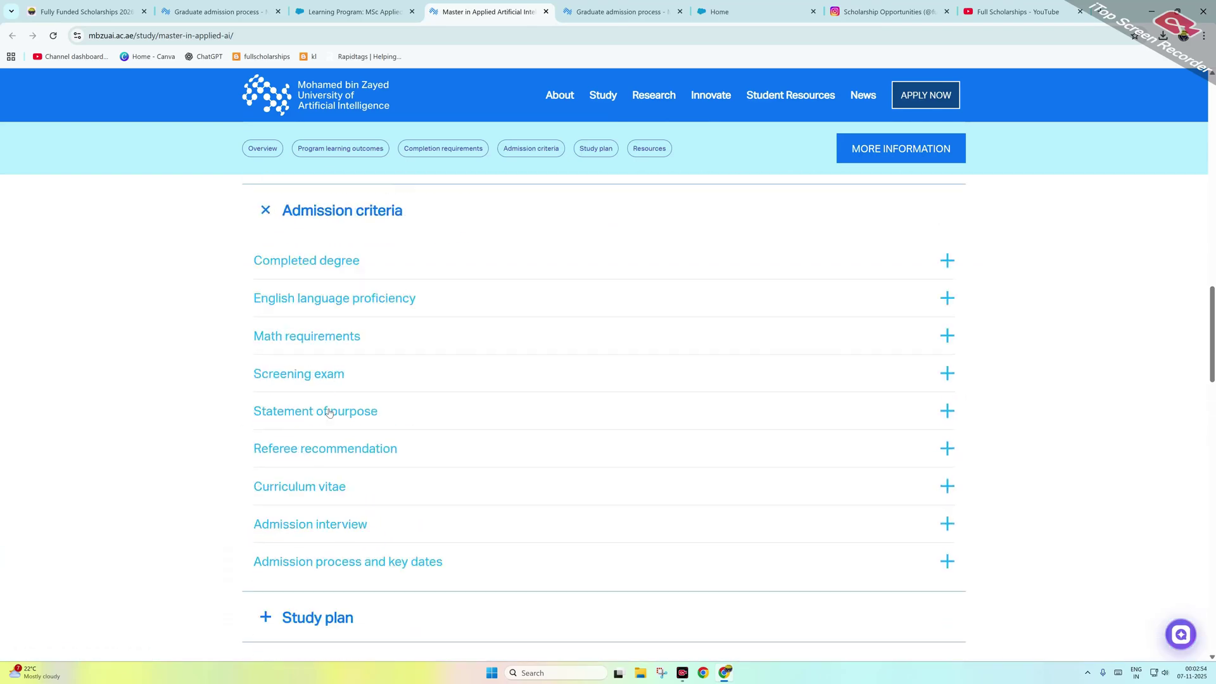
click(328, 548)
scroll(475, 519, down, 4)
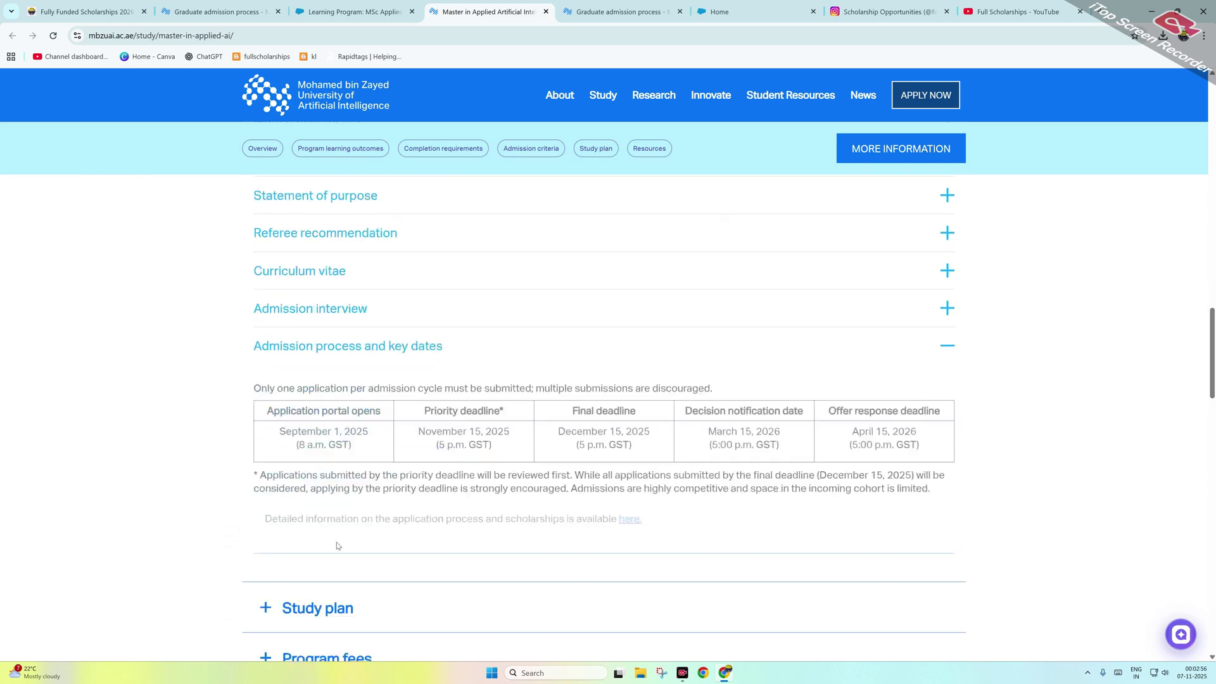
Open the detailed application process and scholarships page, and go from its general requirements to the M.Sc. programs
click(623, 495)
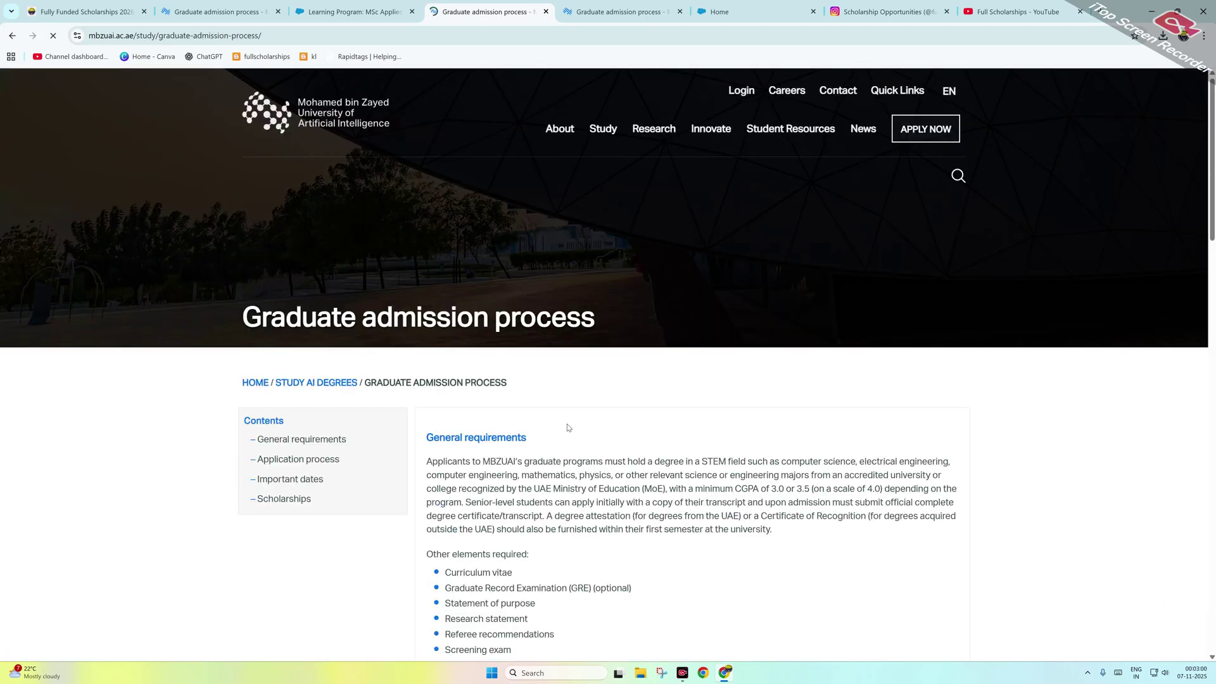
scroll(565, 355, down, 5)
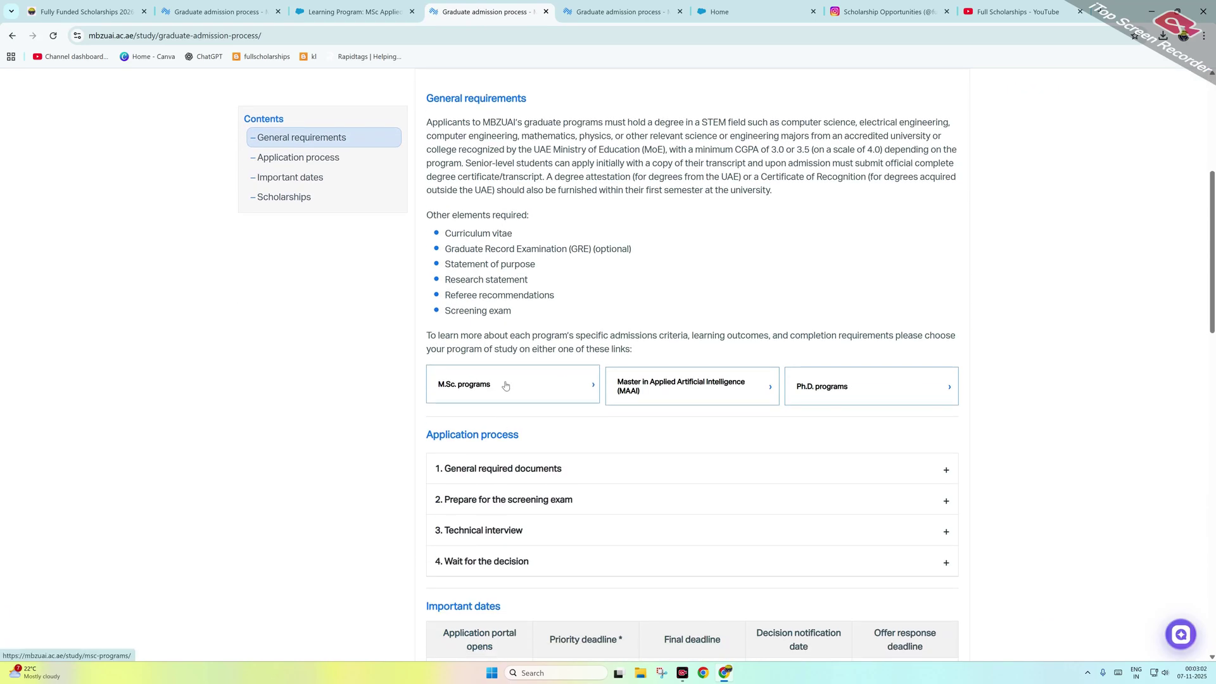
click(507, 379)
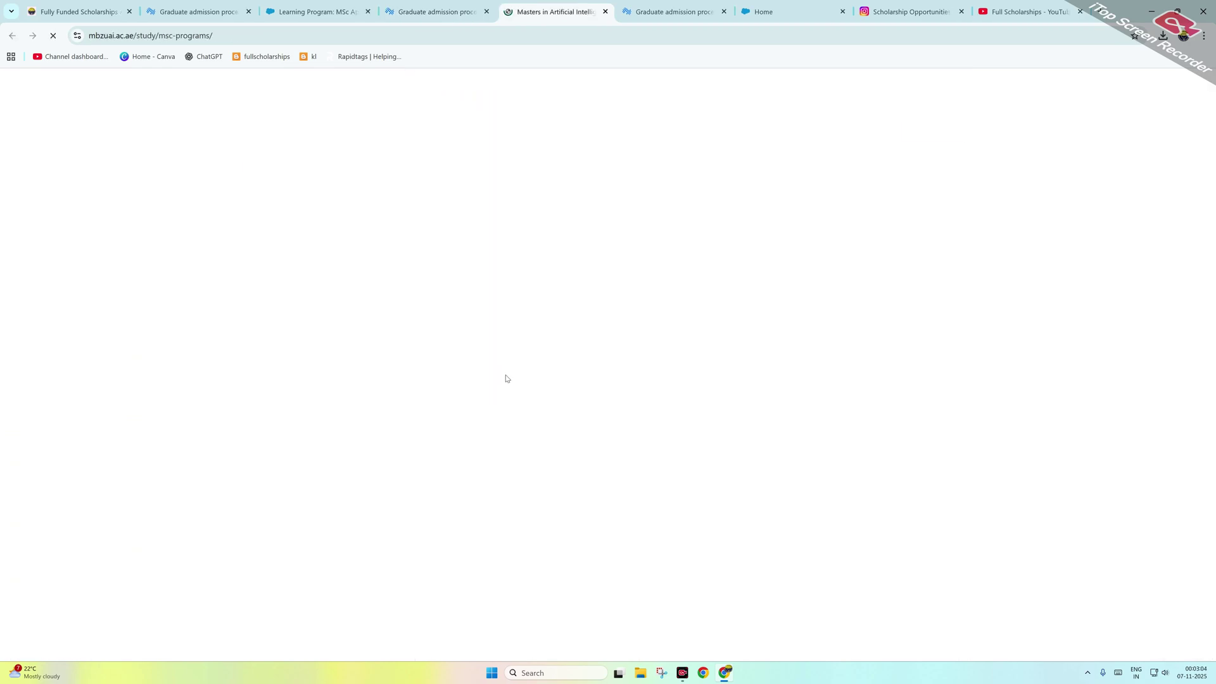
Open the Master of Science in Computational Biology page from the master's programs list and skim its overview
scroll(412, 253, down, 5)
click(412, 244)
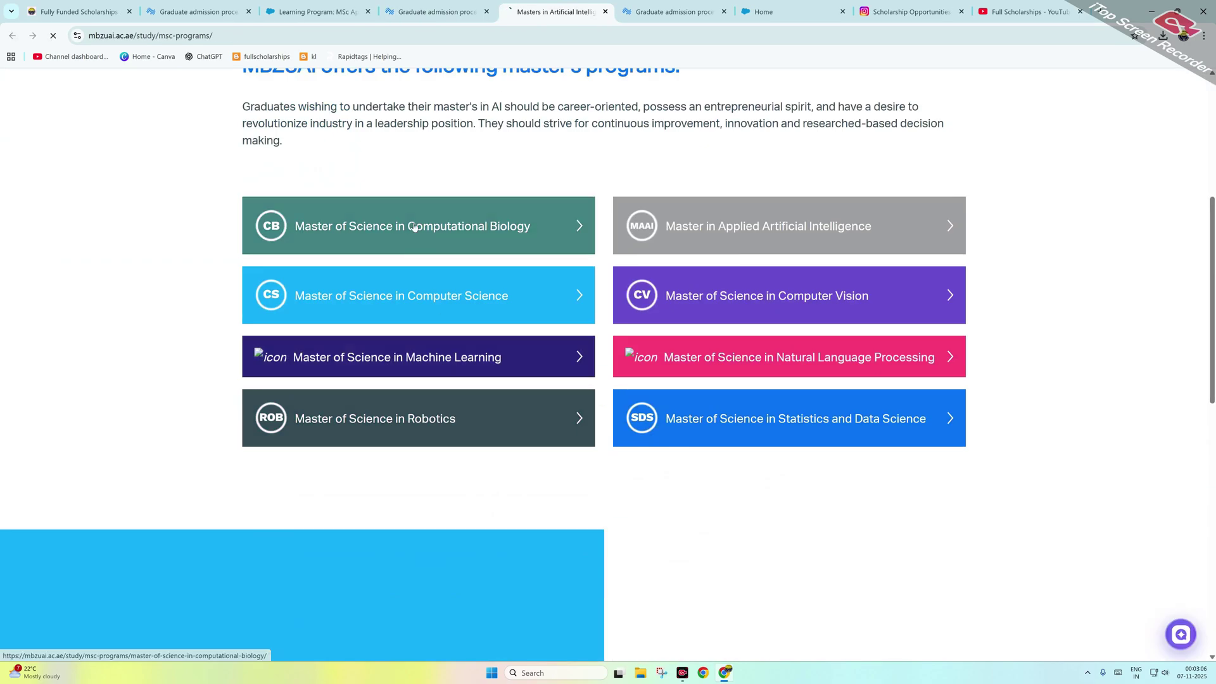
scroll(798, 369, down, 12)
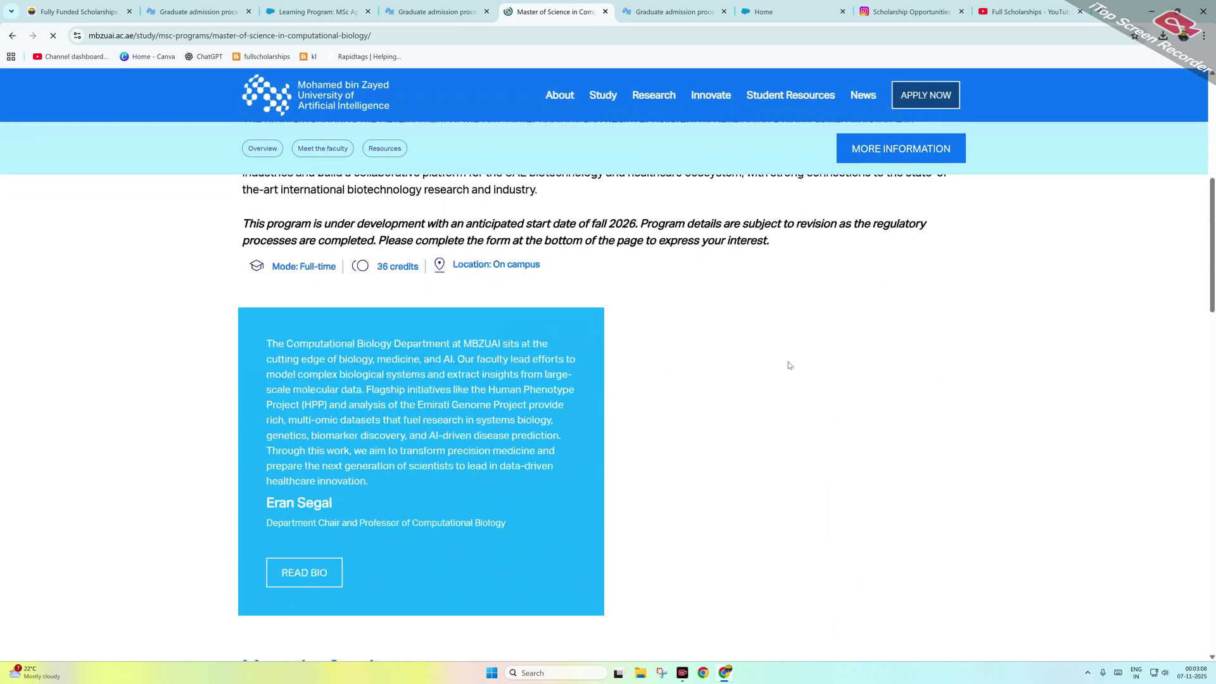
scroll(703, 347, up, 5)
Switch to the applicant portal home page, open My Applications and skim the Master of Science in Computer Science application
click(744, 5)
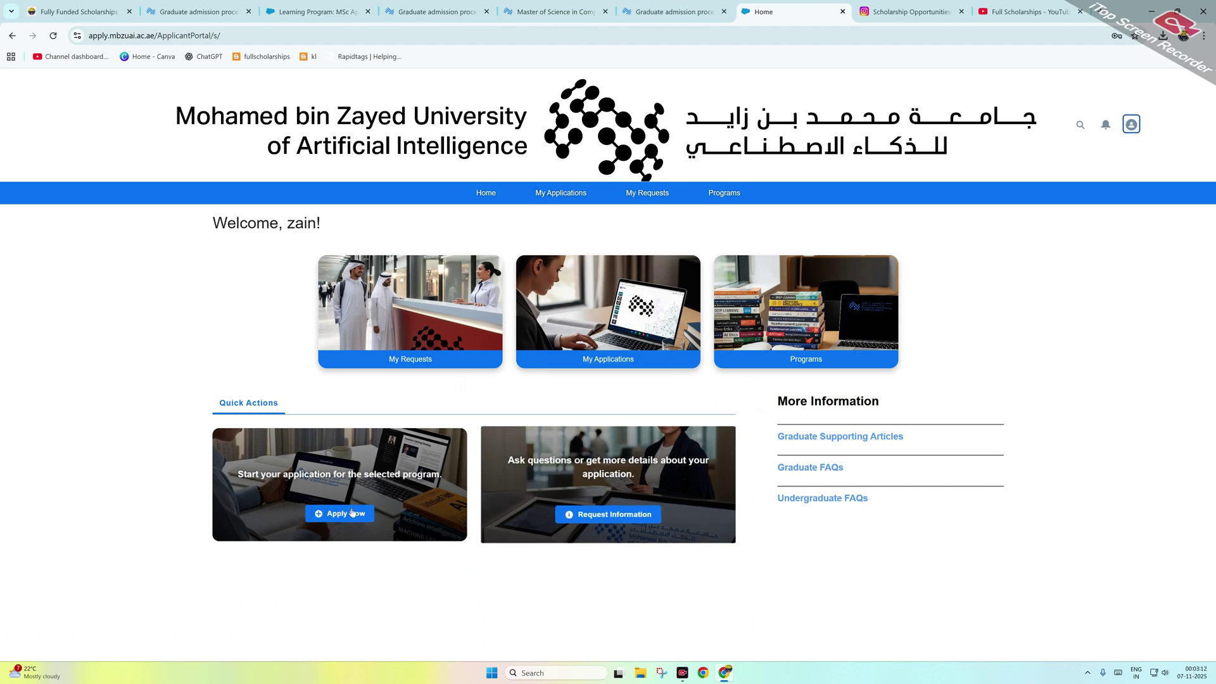
click(607, 358)
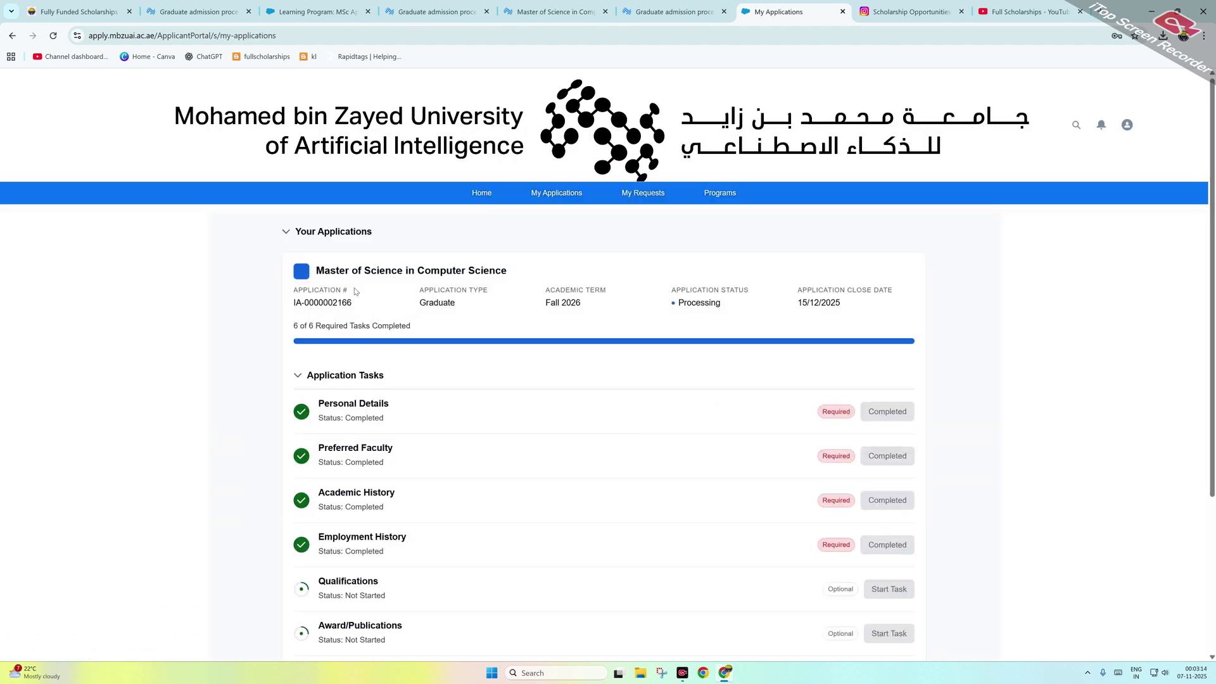
scroll(411, 342, down, 2)
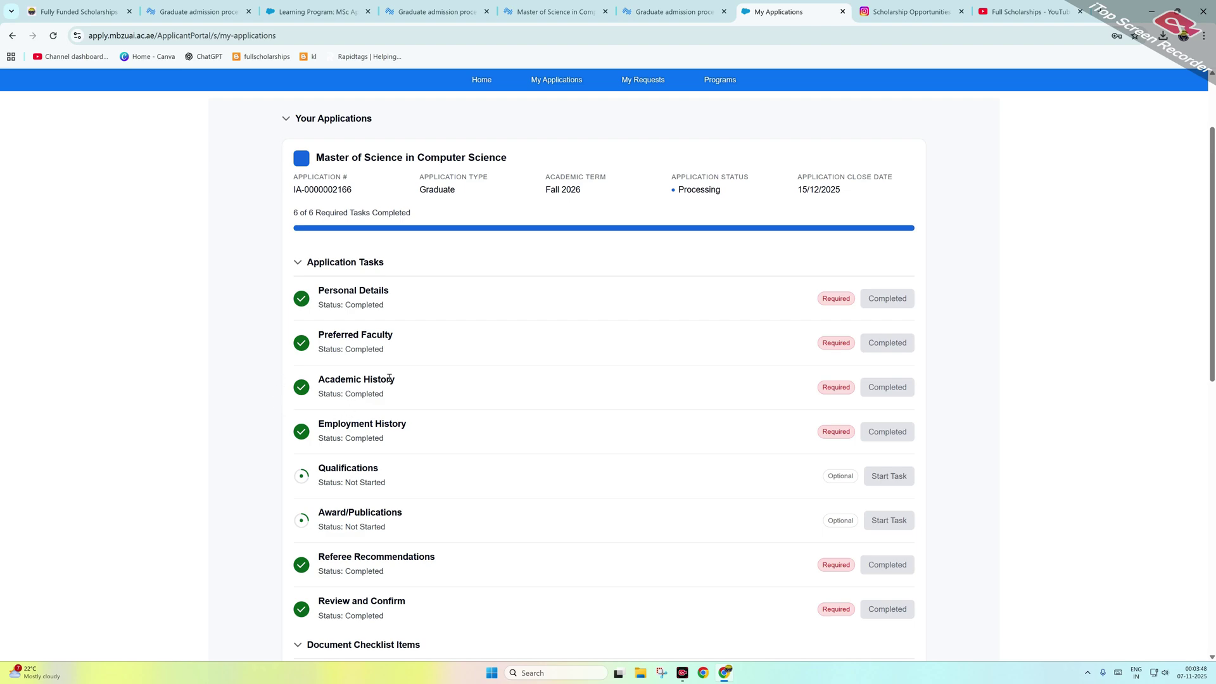
scroll(495, 373, down, 8)
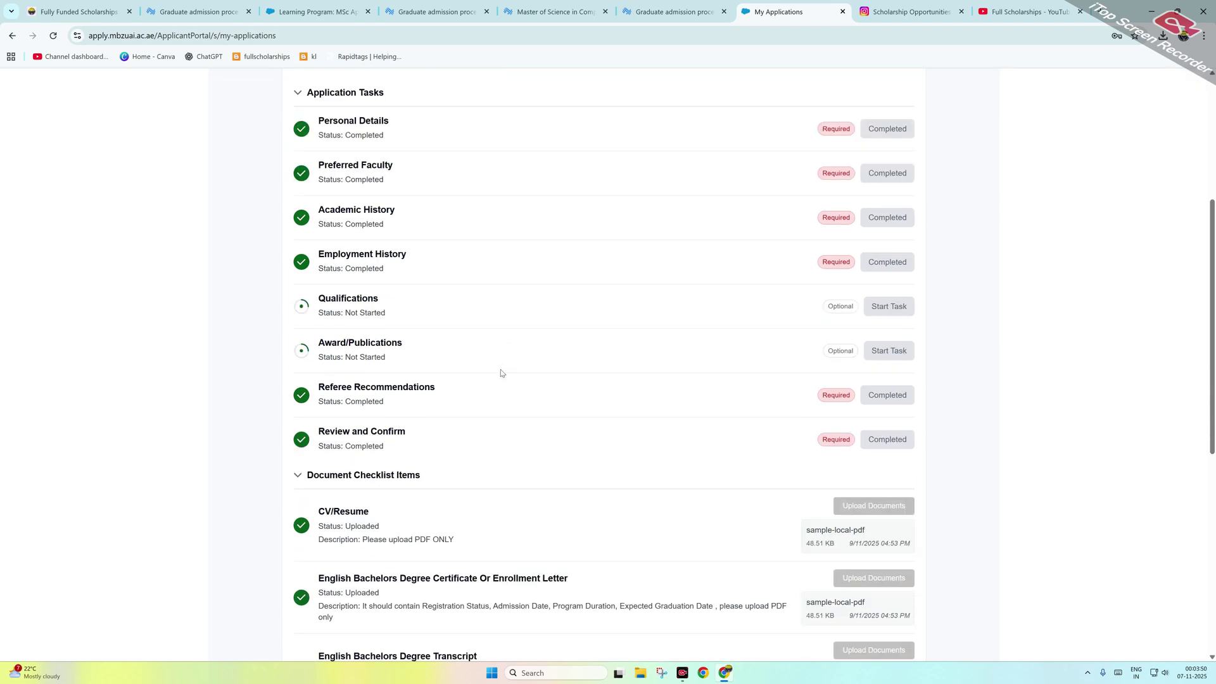
scroll(483, 381, down, 1)
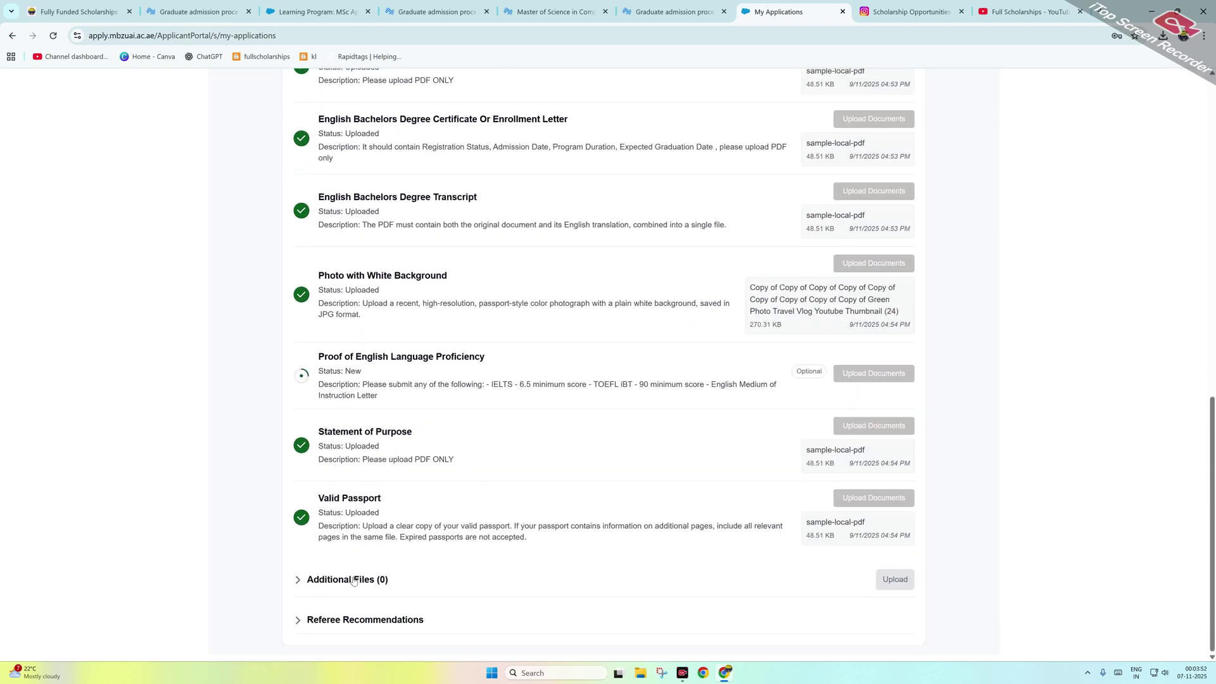
Review the application tasks from Personal Details through Review and Confirm
scroll(373, 430, up, 5)
scroll(346, 233, up, 2)
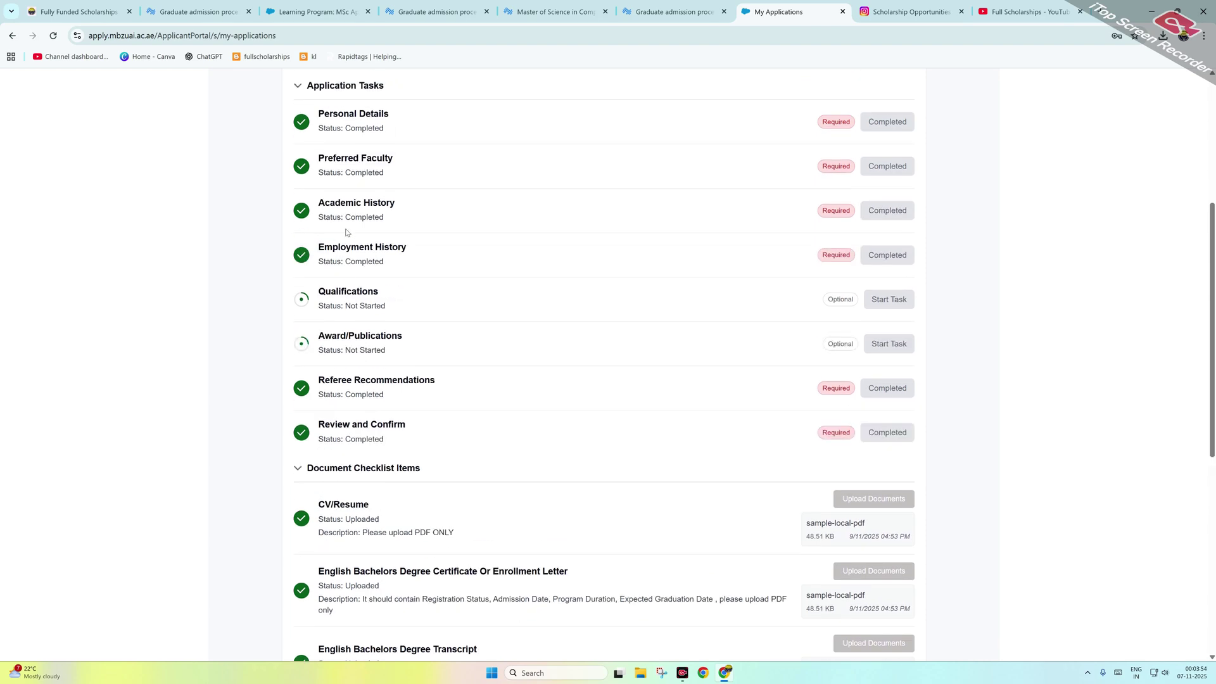
scroll(646, 315, up, 3)
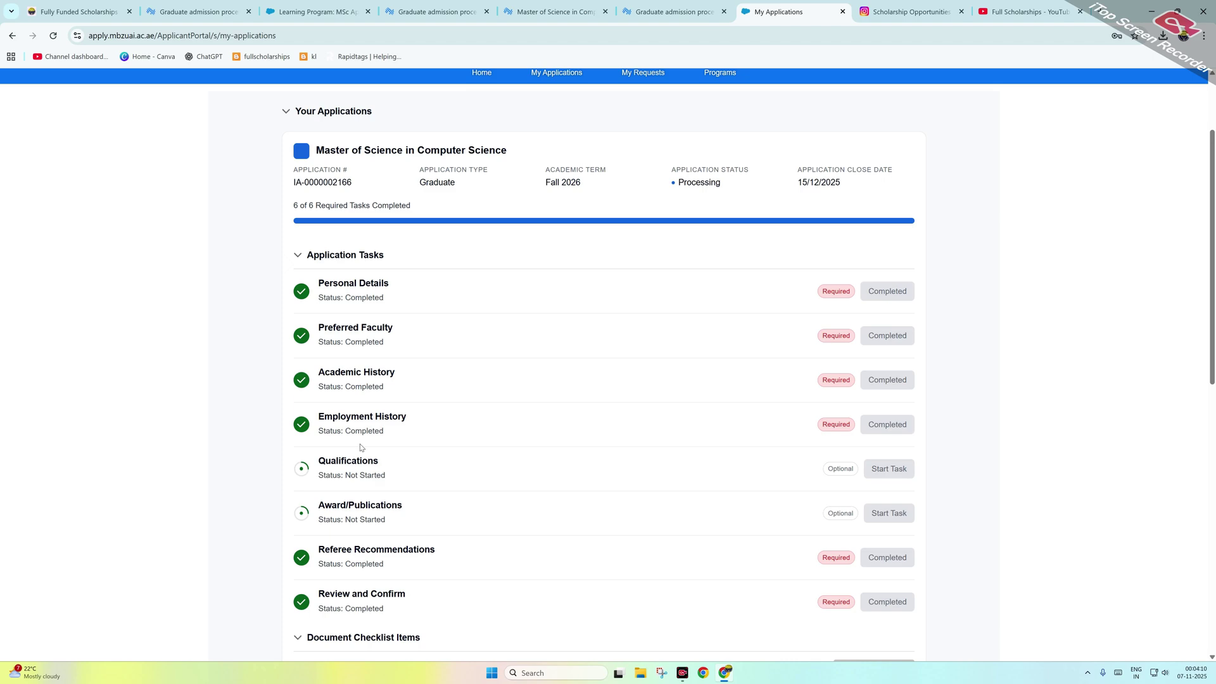
scroll(349, 515, down, 1)
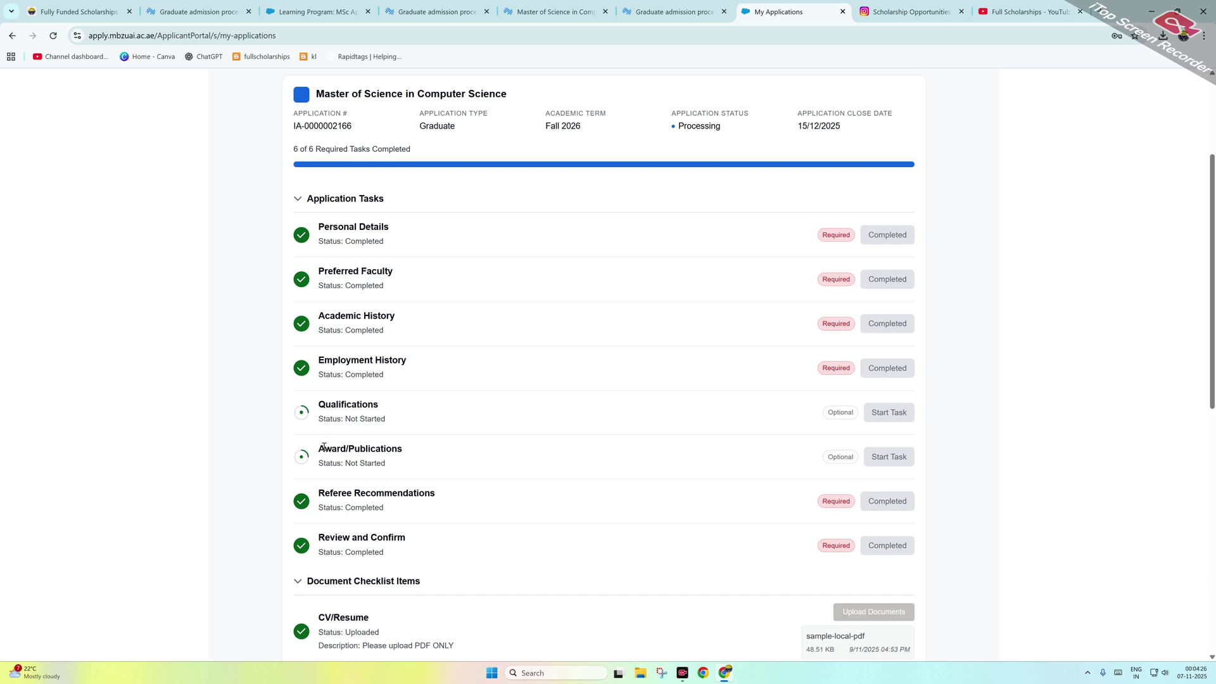
scroll(324, 447, down, 2)
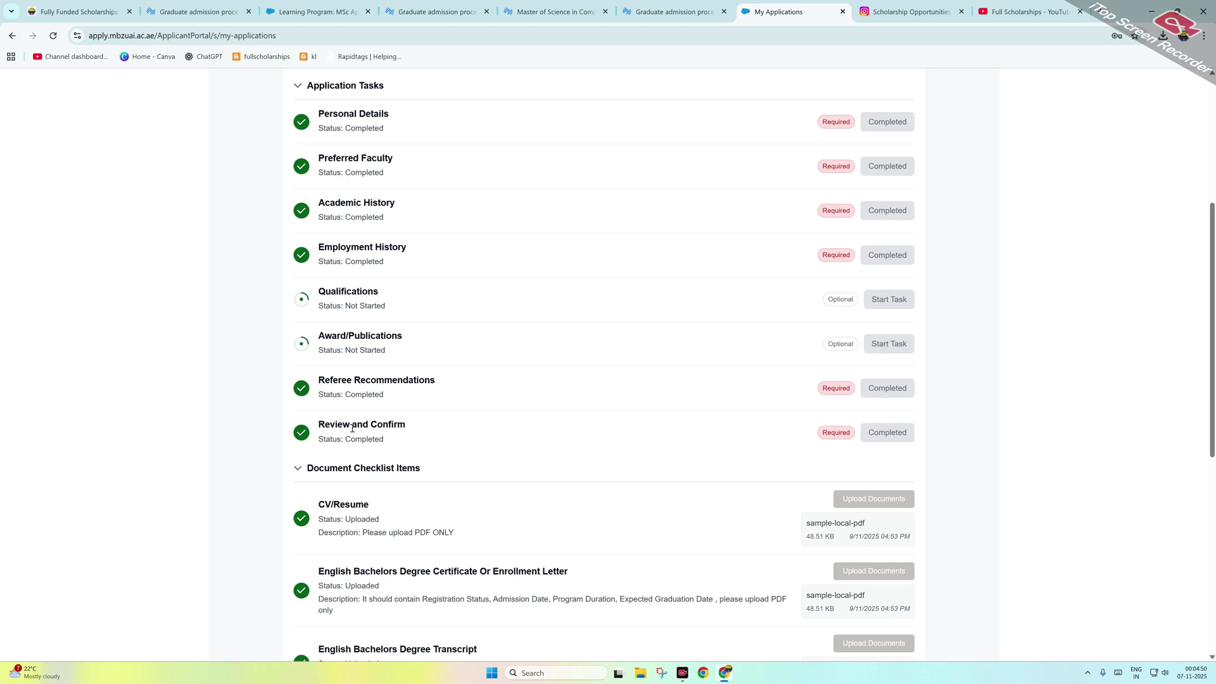
scroll(347, 430, up, 3)
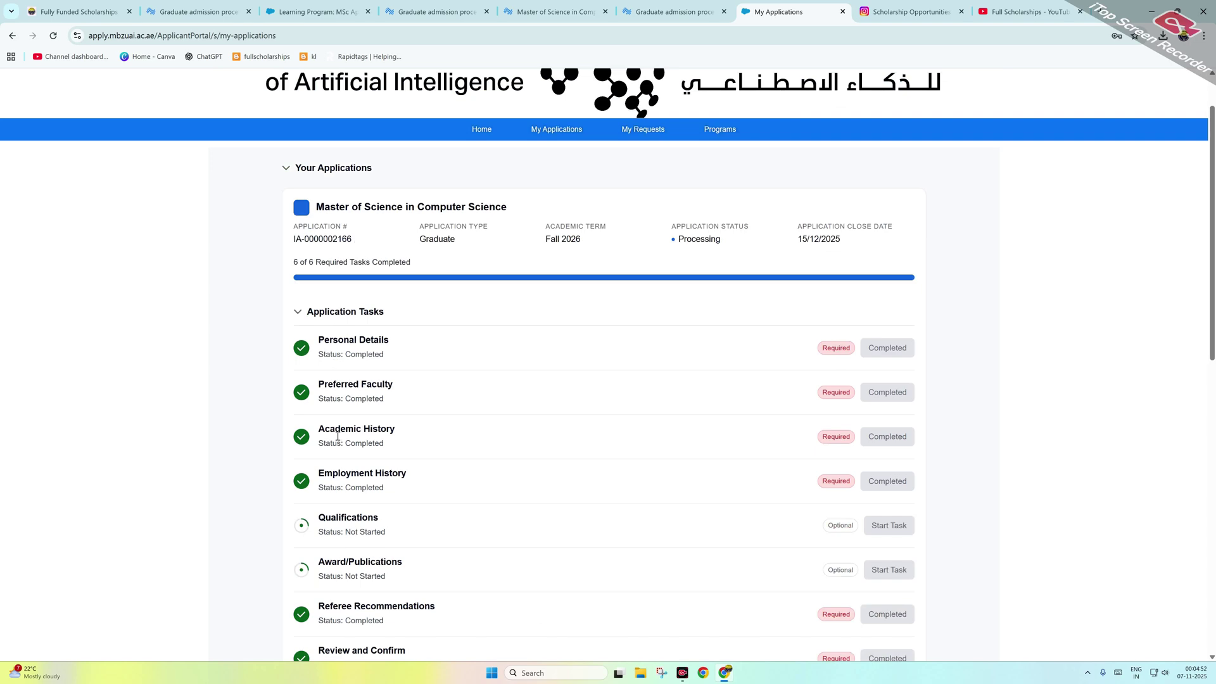
scroll(319, 443, down, 3)
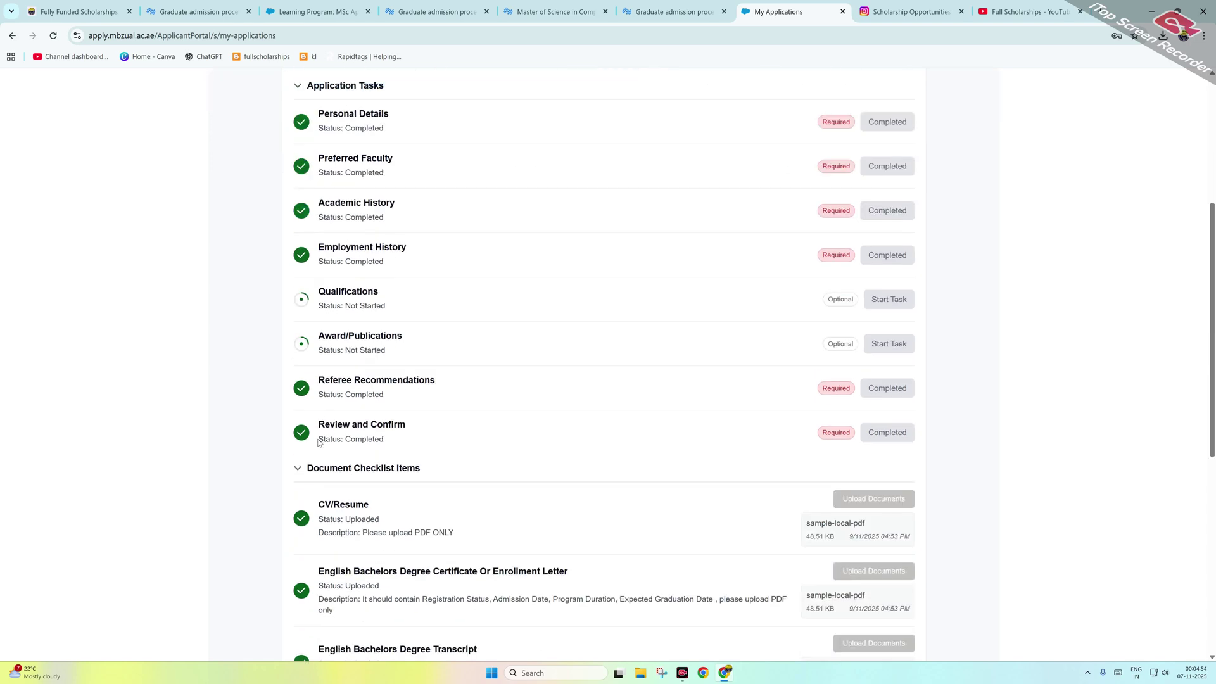
Examine the document checklist from CV/Resume through Proof of English Language Proficiency, highlighting the transcript and English Medium of Instruction Letter text
scroll(319, 442, down, 1)
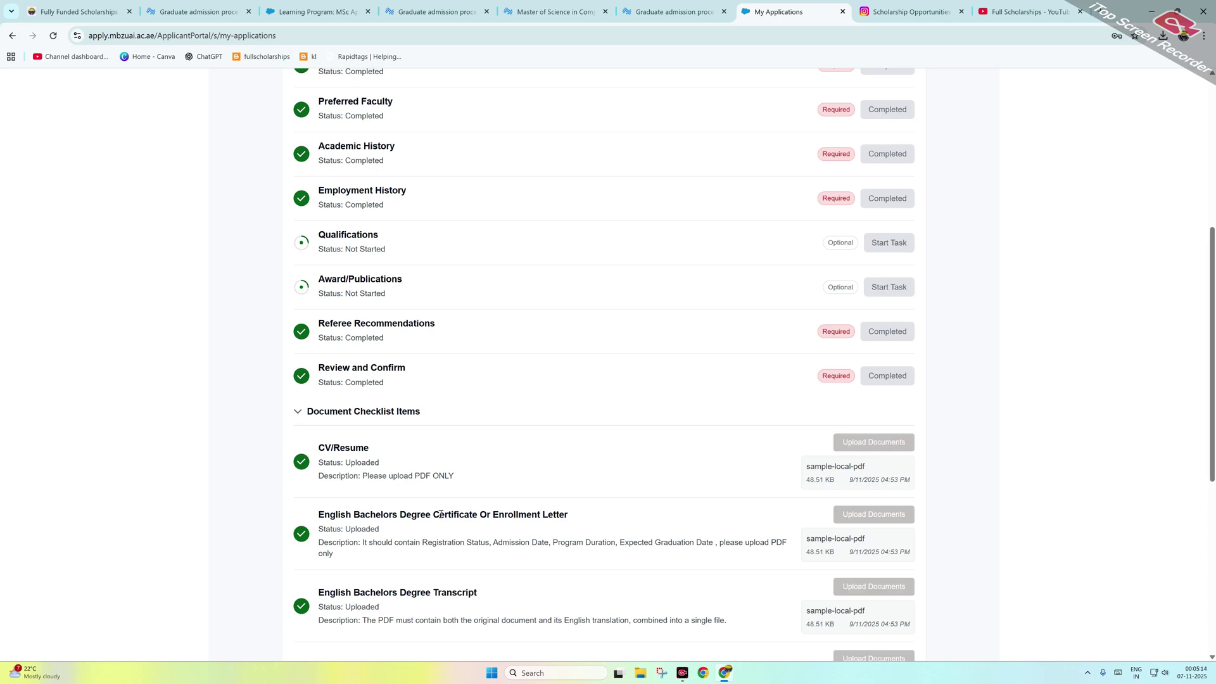
scroll(390, 539, down, 1)
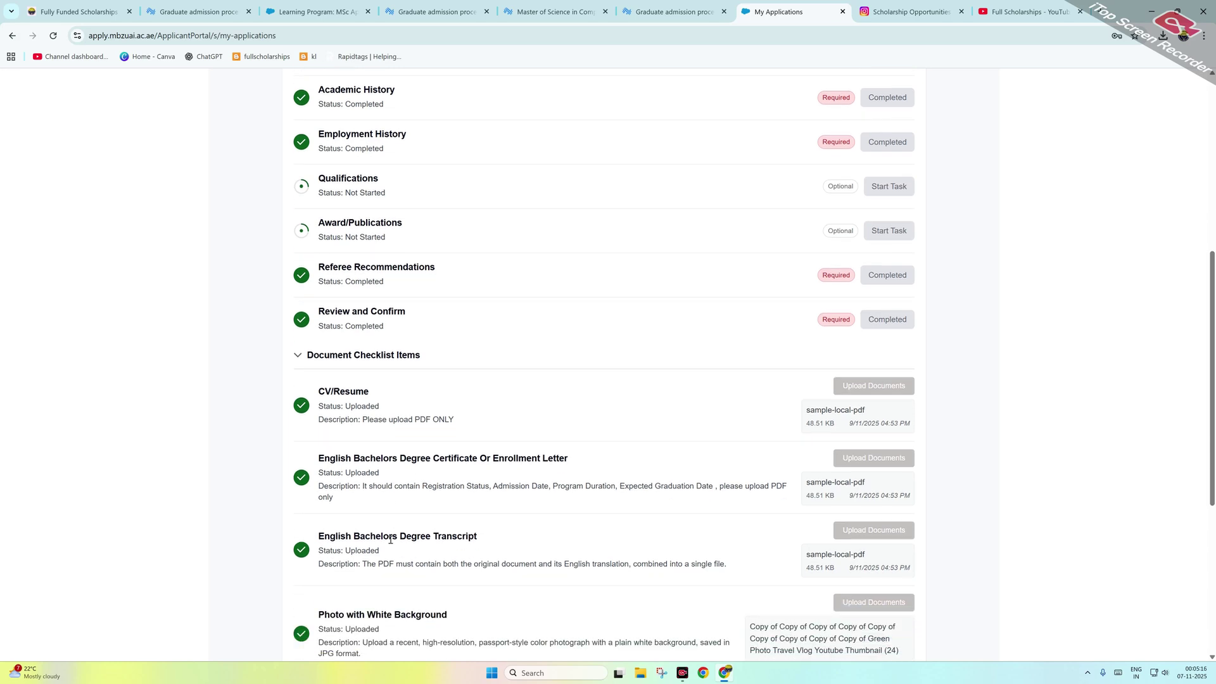
scroll(391, 539, down, 1)
drag(338, 479, 516, 479)
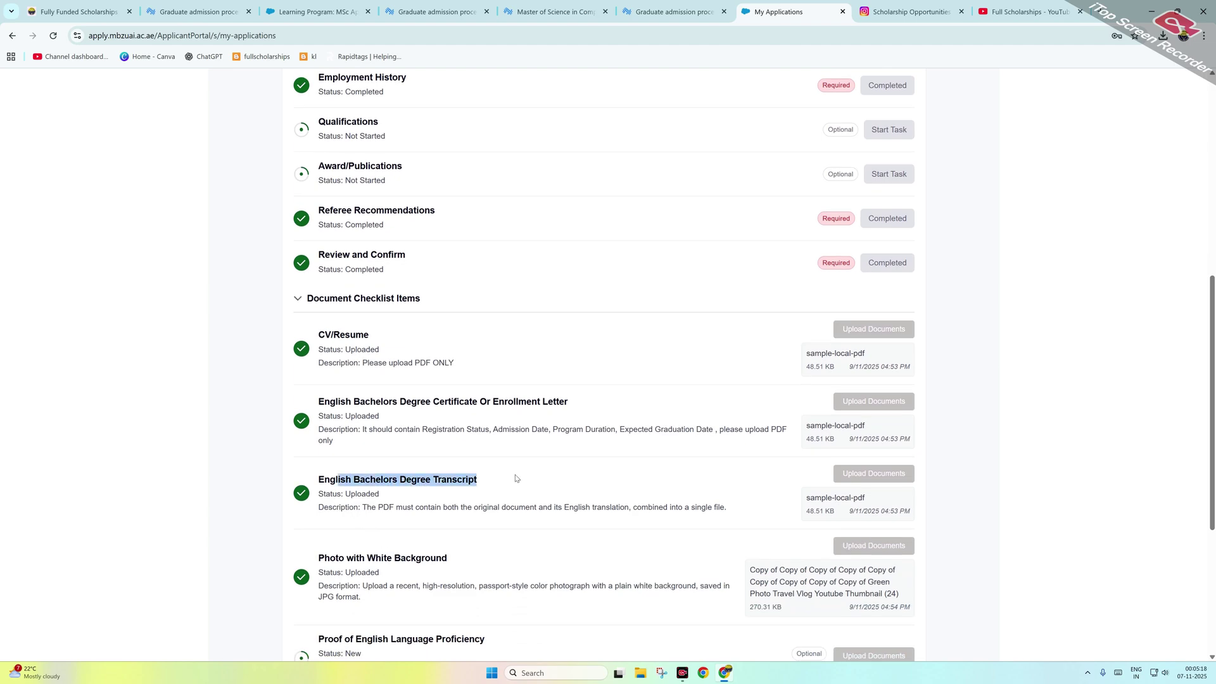
scroll(491, 497, down, 2)
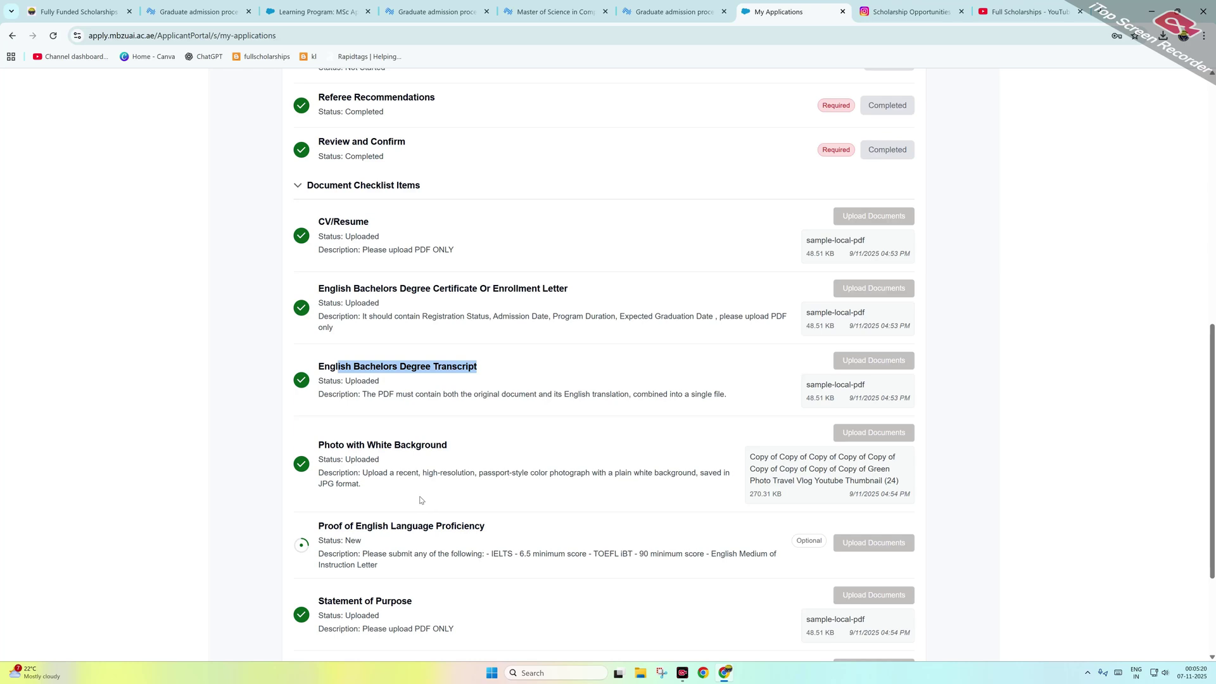
drag(382, 445, 470, 473)
scroll(399, 503, down, 1)
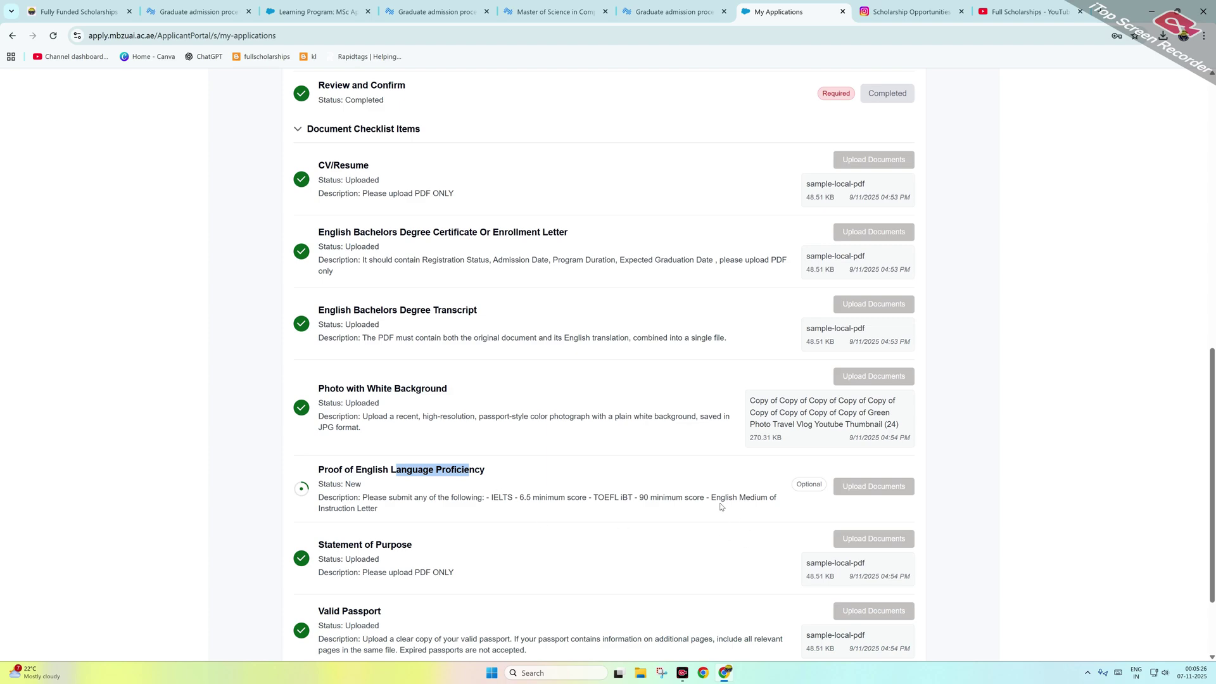
drag(717, 498, 760, 513)
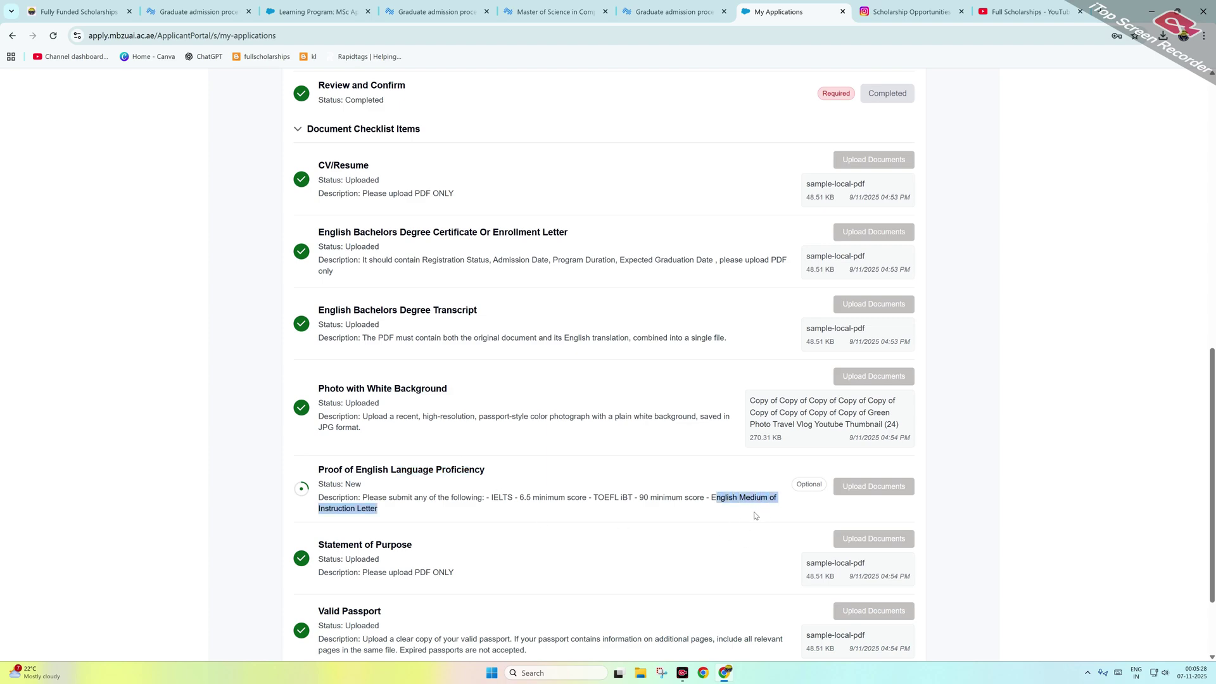
Examine the Statement of Purpose and Valid Passport checklist items, highlighting their titles, and glance back over the earlier documents
scroll(370, 488, down, 2)
drag(333, 432, 382, 443)
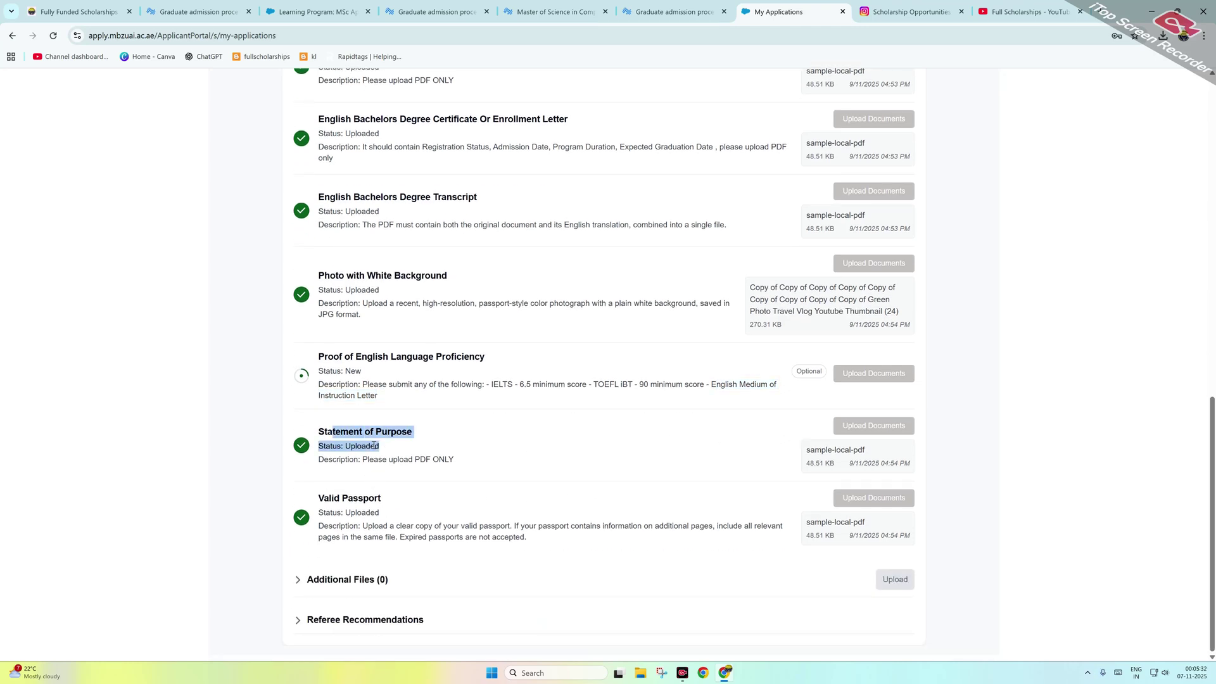
drag(317, 498, 370, 492)
scroll(399, 364, up, 4)
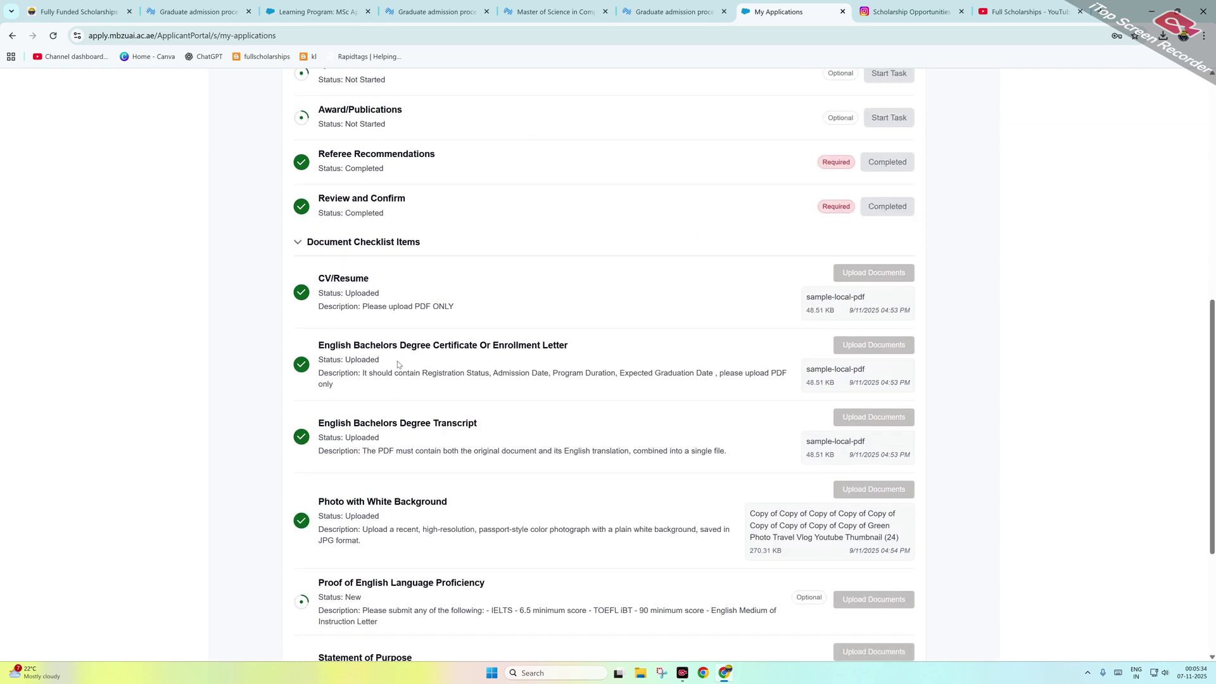
scroll(440, 443, down, 4)
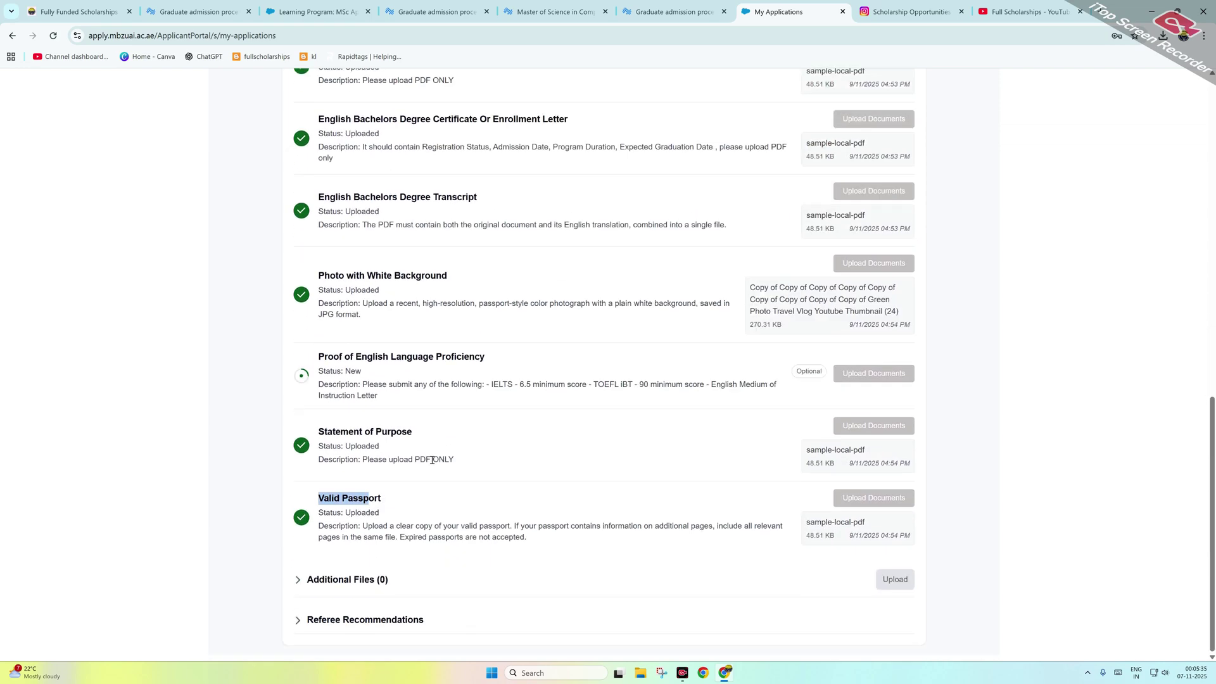
Expand the Additional Files section to check its contents, and collapse it again
click(359, 581)
scroll(453, 574, down, 2)
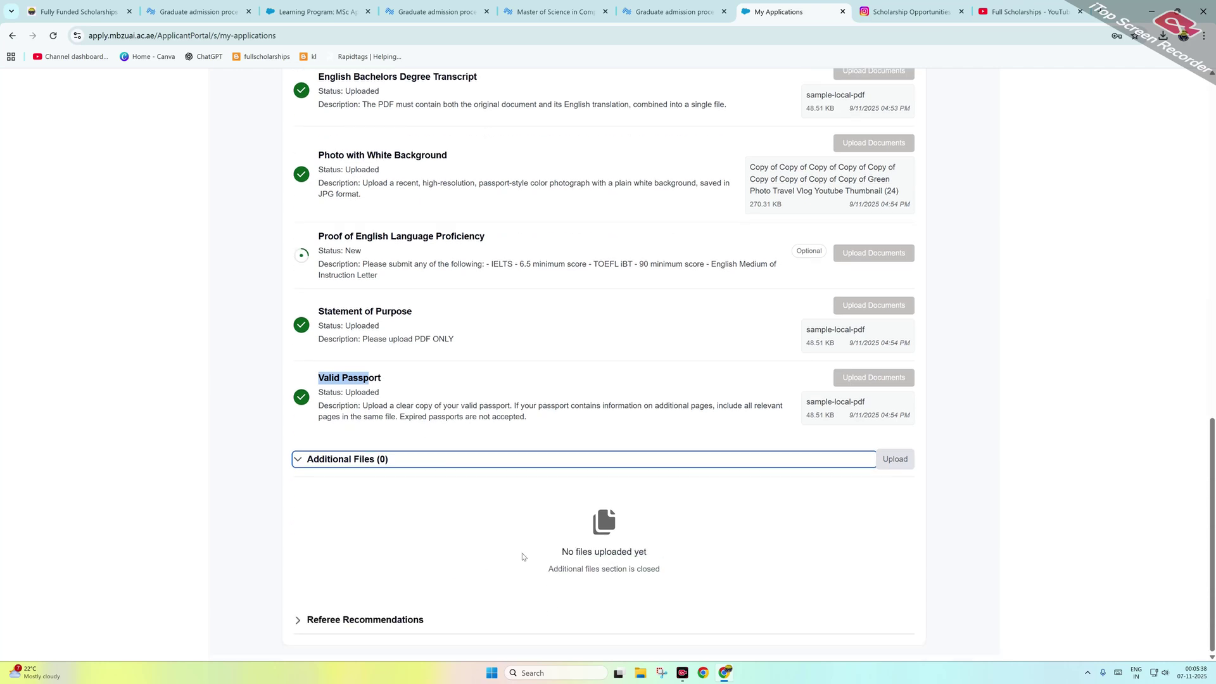
click(301, 463)
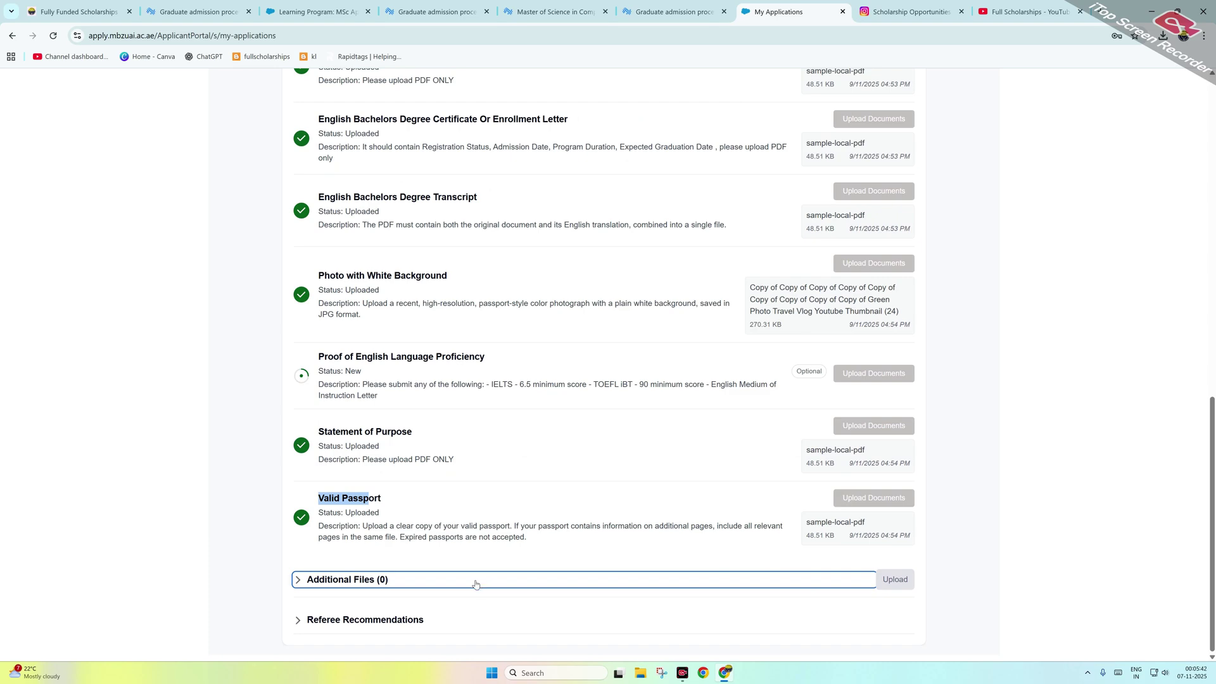
Expand the Referee Recommendations section and view the existing referees' details and recommendation status fields
click(380, 624)
scroll(386, 599, down, 3)
scroll(446, 478, down, 3)
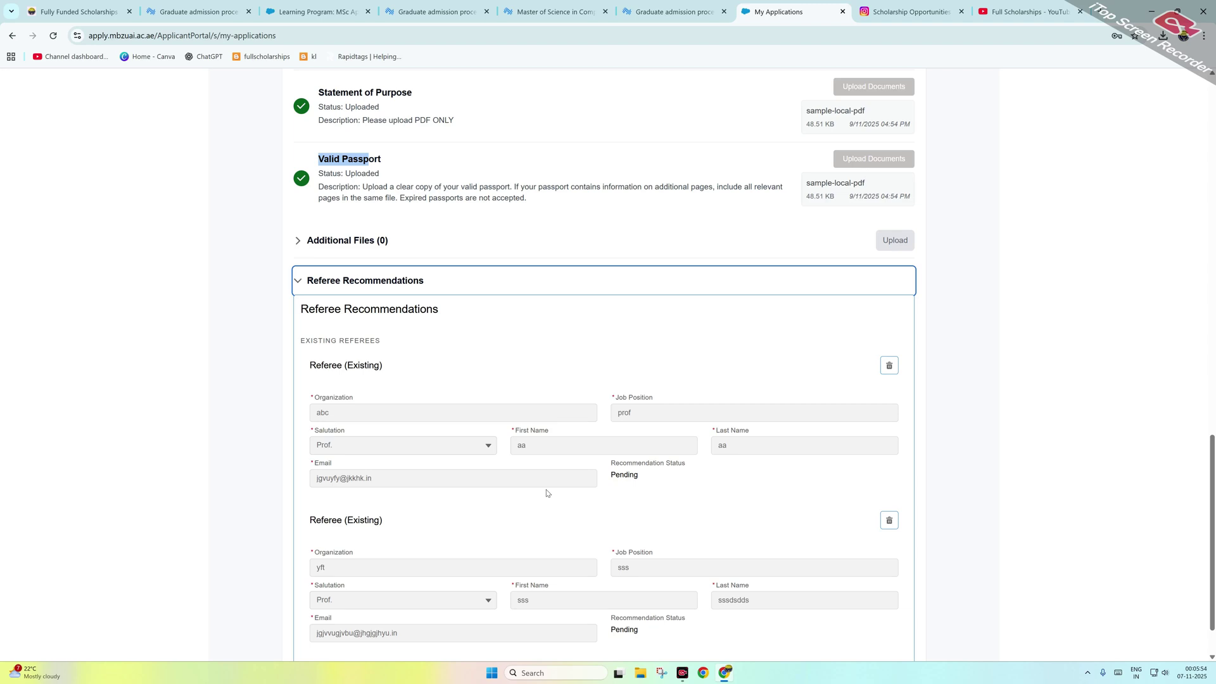
Submit the Referee Recommendations task from below the existing referees, and collapse the section
scroll(466, 453, down, 1)
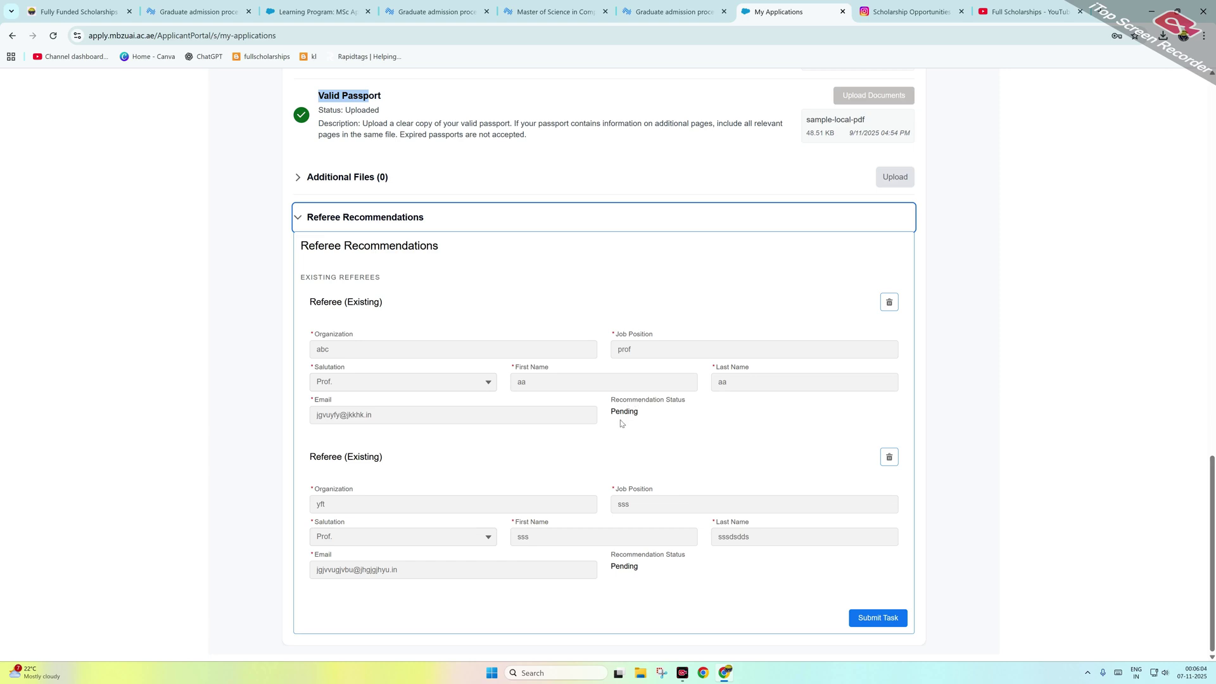
click(855, 618)
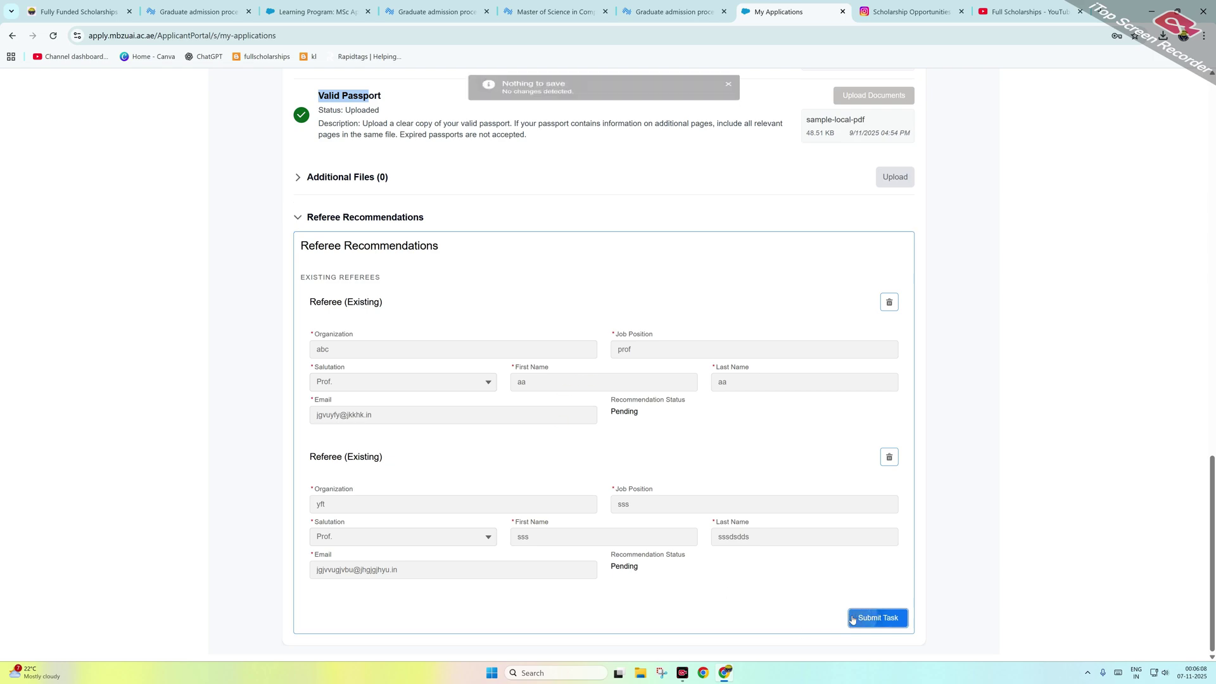
click(730, 86)
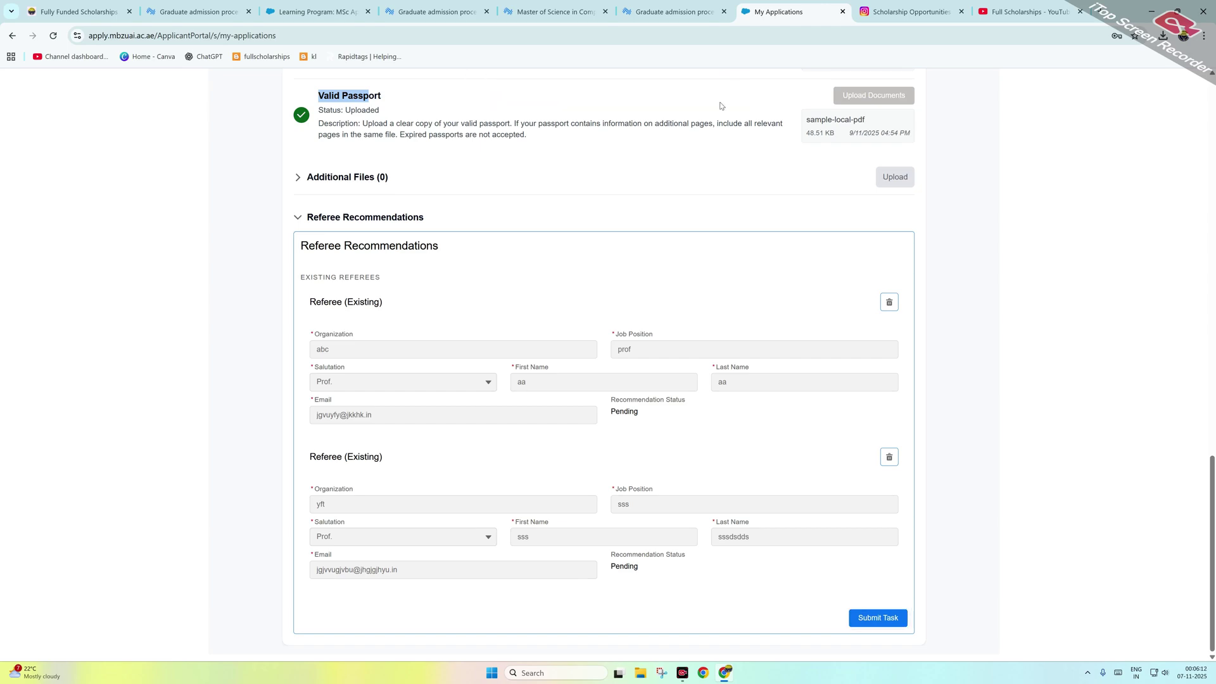
click(332, 228)
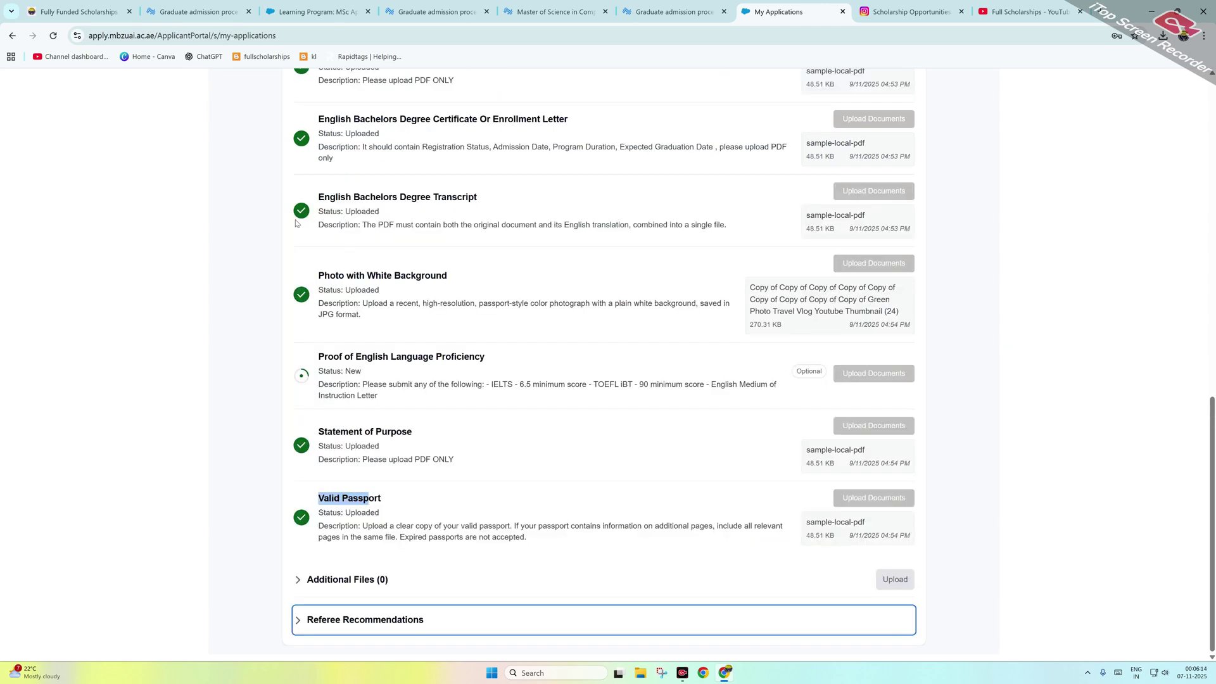
View the Undergraduate Research Internship Program's summary from the UGRIP program list, and return to the list
scroll(393, 330, up, 2)
scroll(390, 350, up, 7)
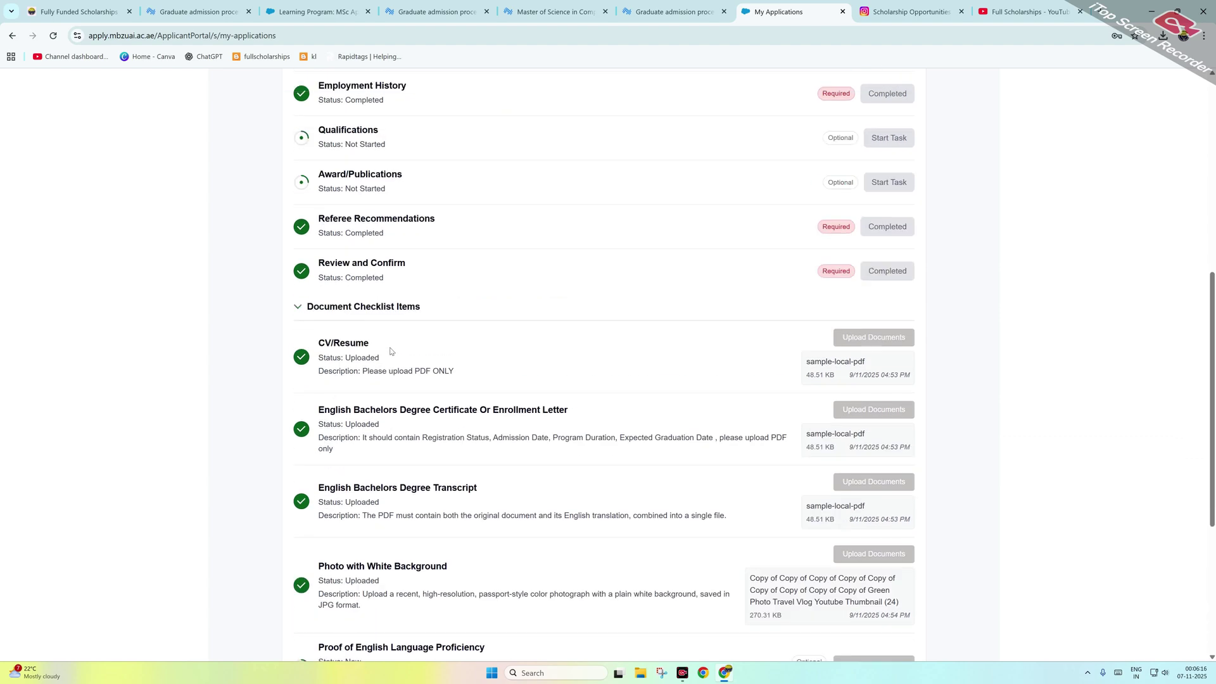
scroll(394, 352, up, 3)
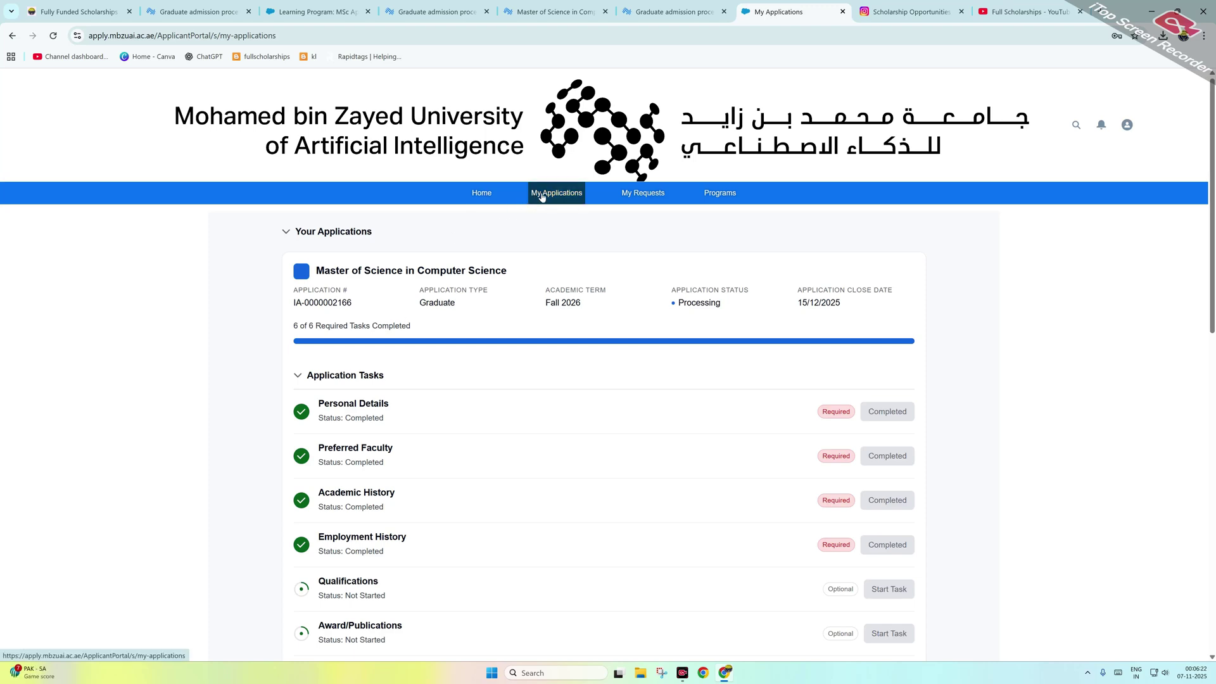
click(710, 196)
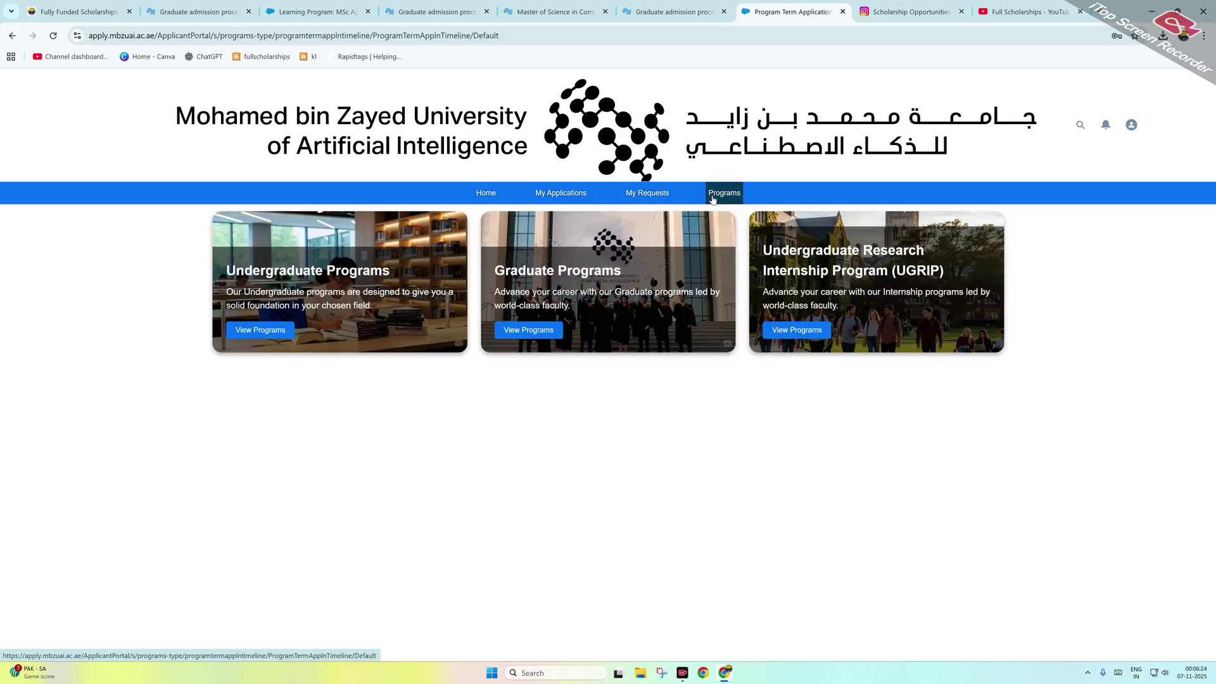
click(792, 327)
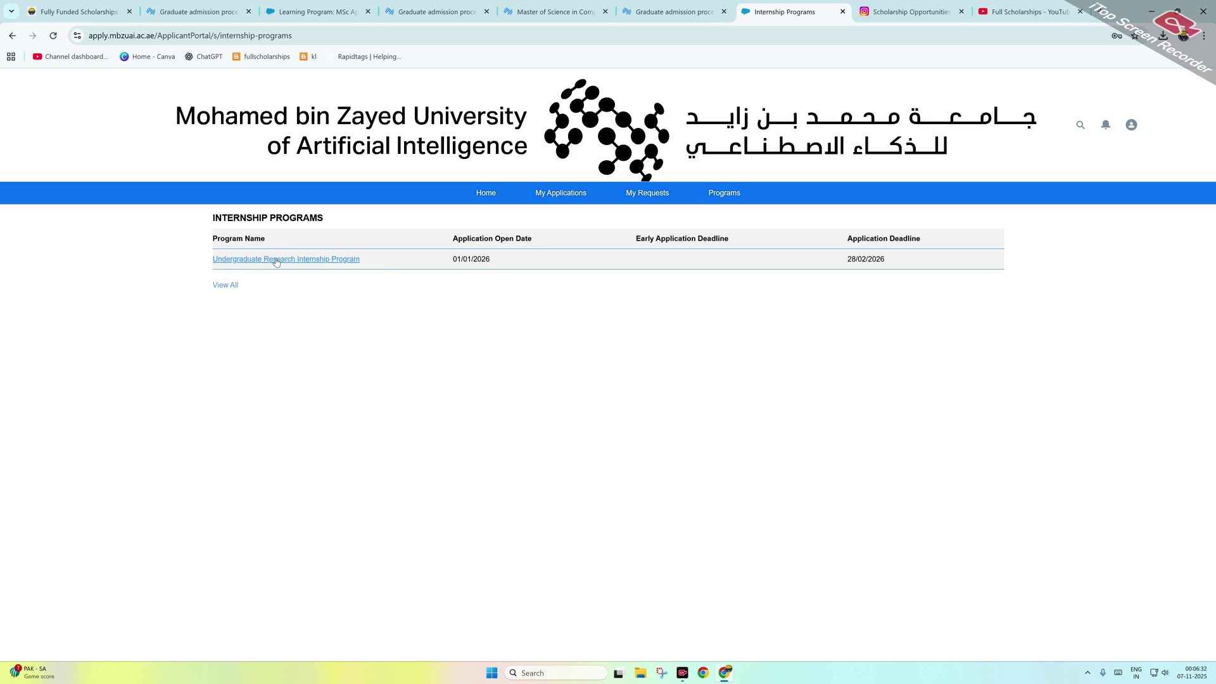
click(278, 261)
scroll(382, 349, down, 2)
scroll(25, 110, up, 2)
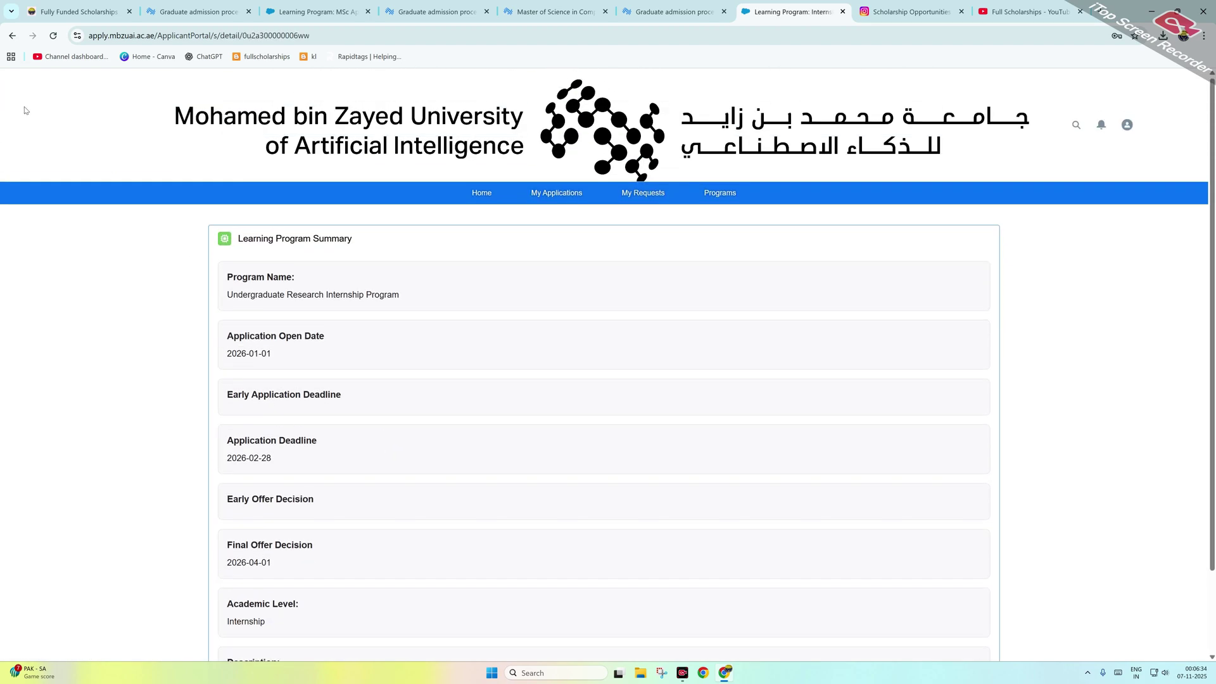
click(12, 36)
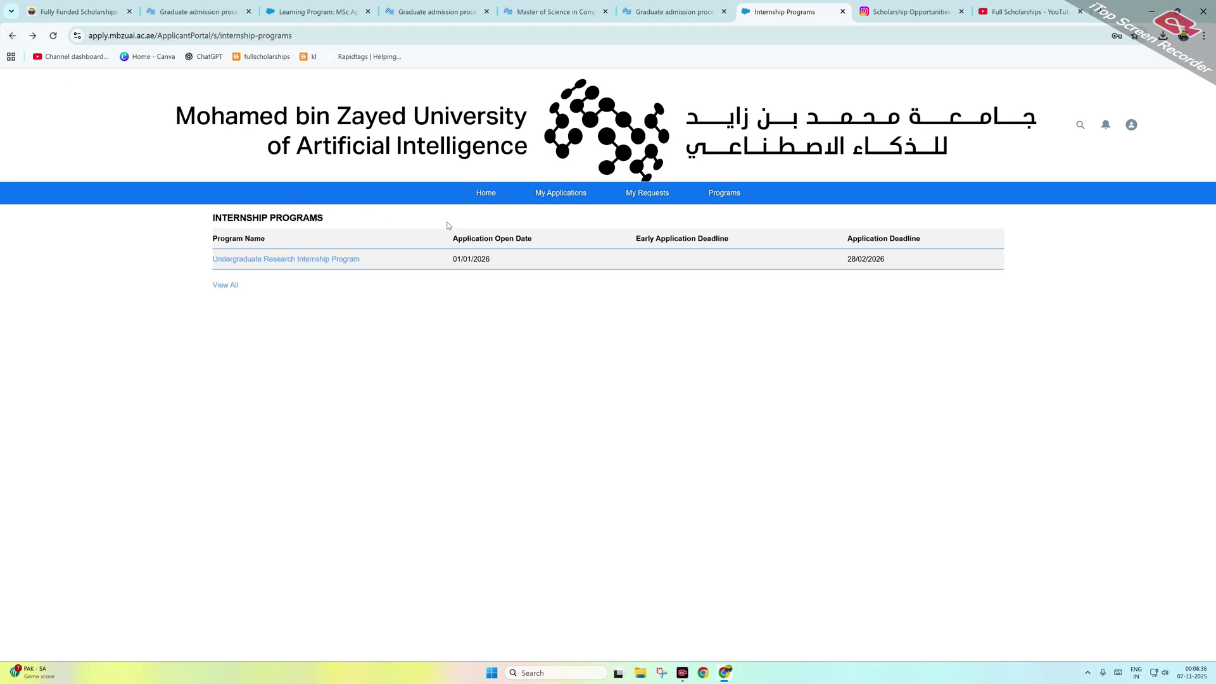
Check the portal's My Requests and My Applications pages, and return to its home page
click(646, 195)
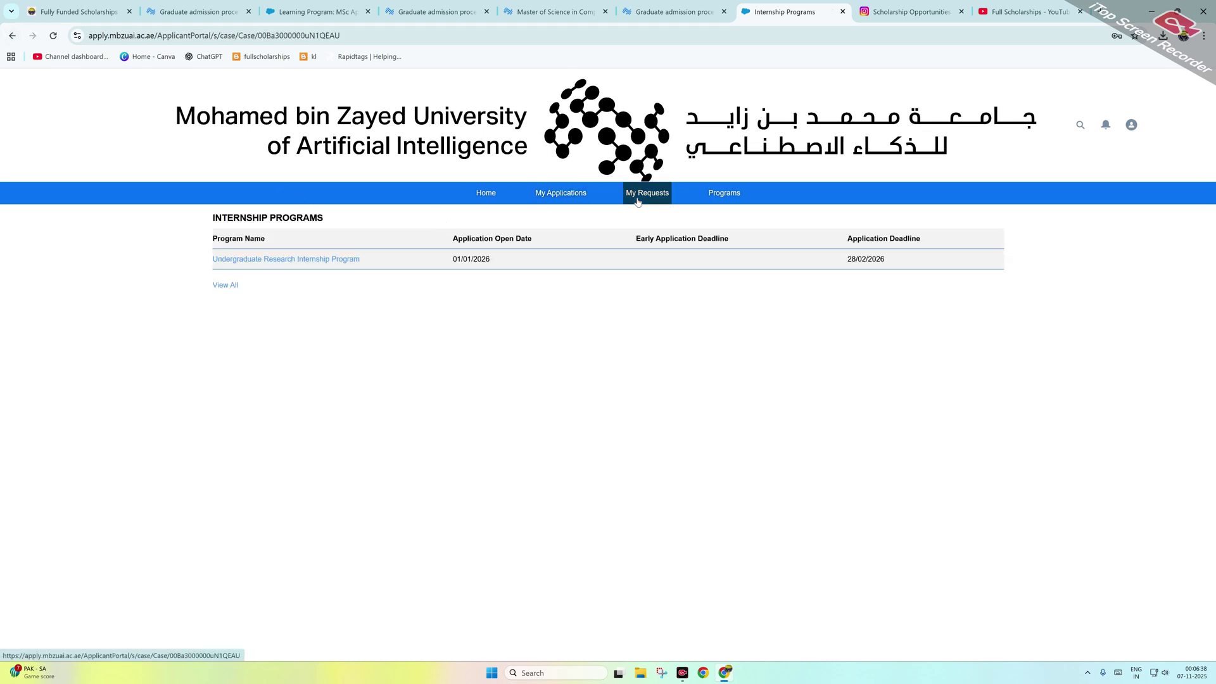
click(538, 198)
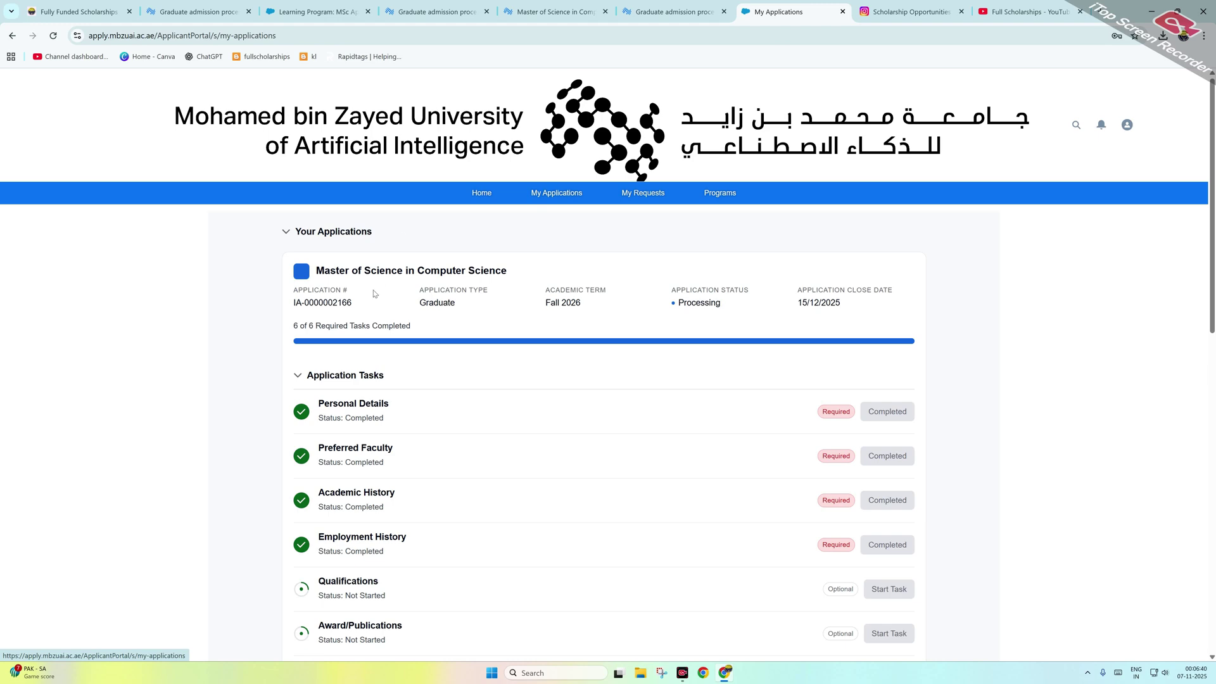
click(480, 193)
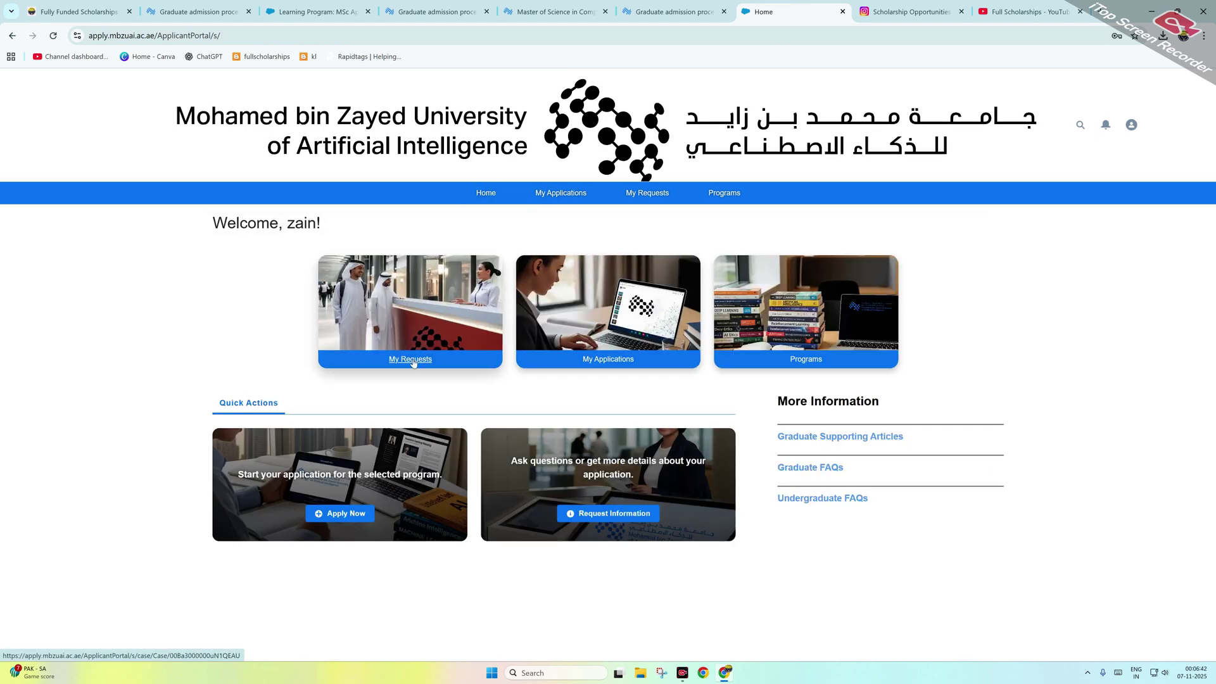
Browse from Apply Now to the graduate doctorate programs, examine the Doctor of Philosophy in Computer Science summary, and return to the home page
click(346, 513)
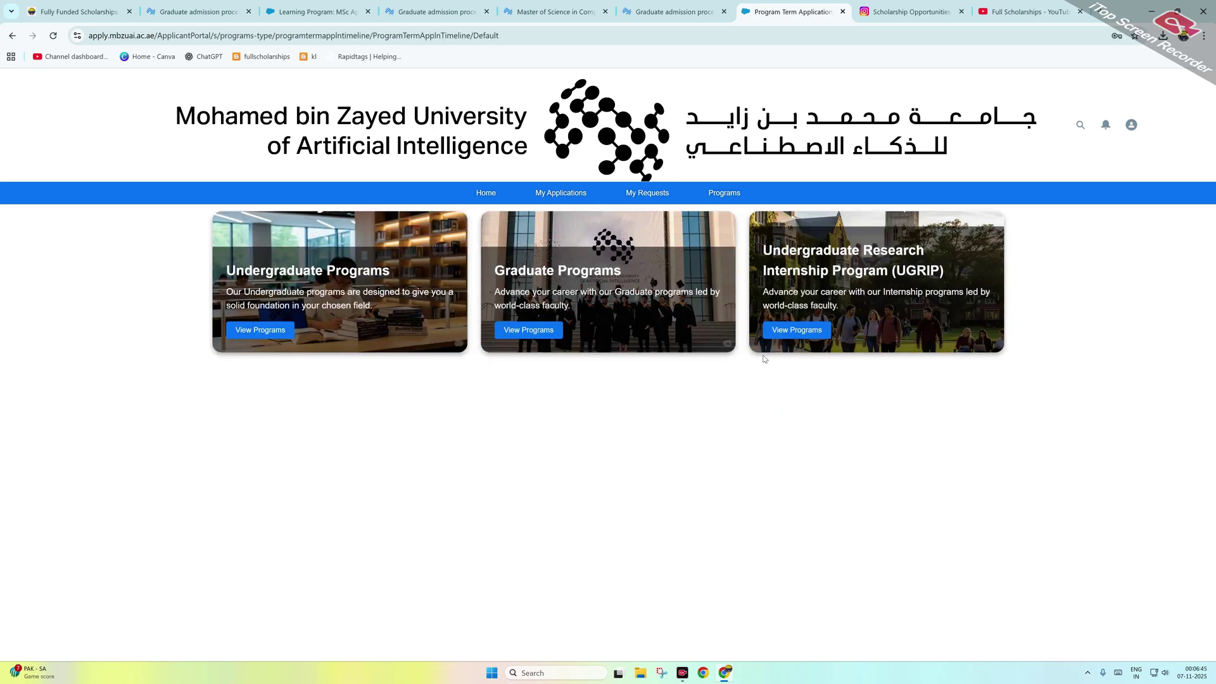
click(528, 329)
click(722, 321)
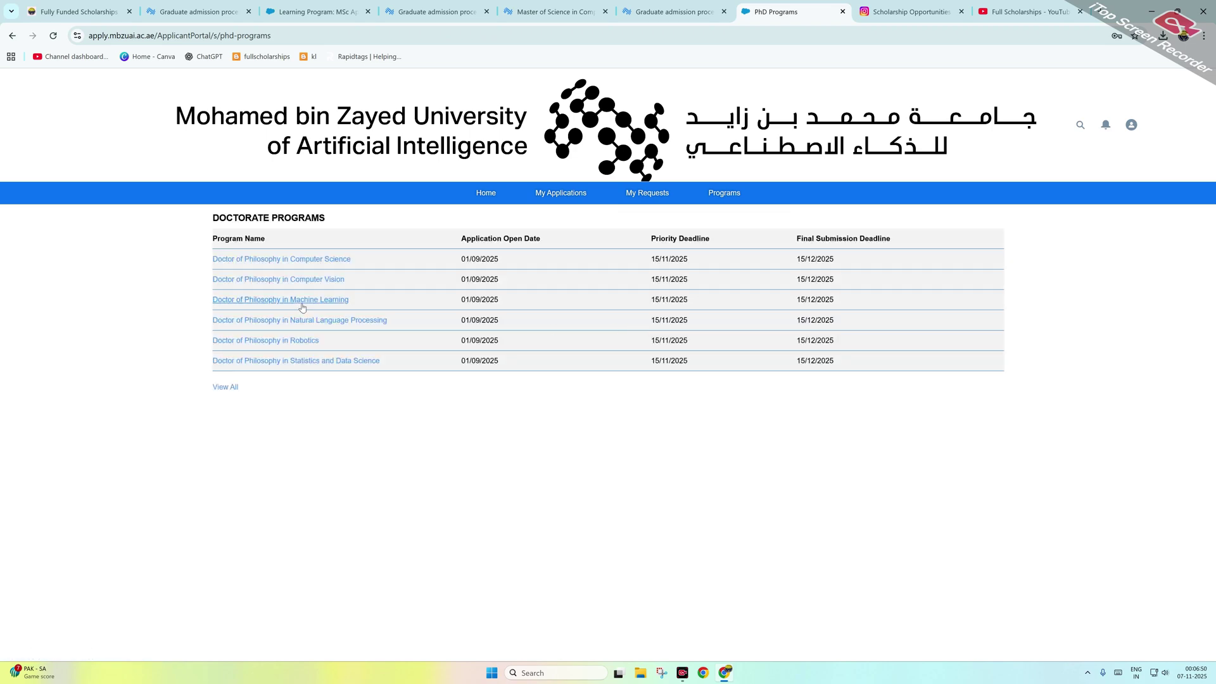
click(283, 265)
scroll(292, 285, down, 2)
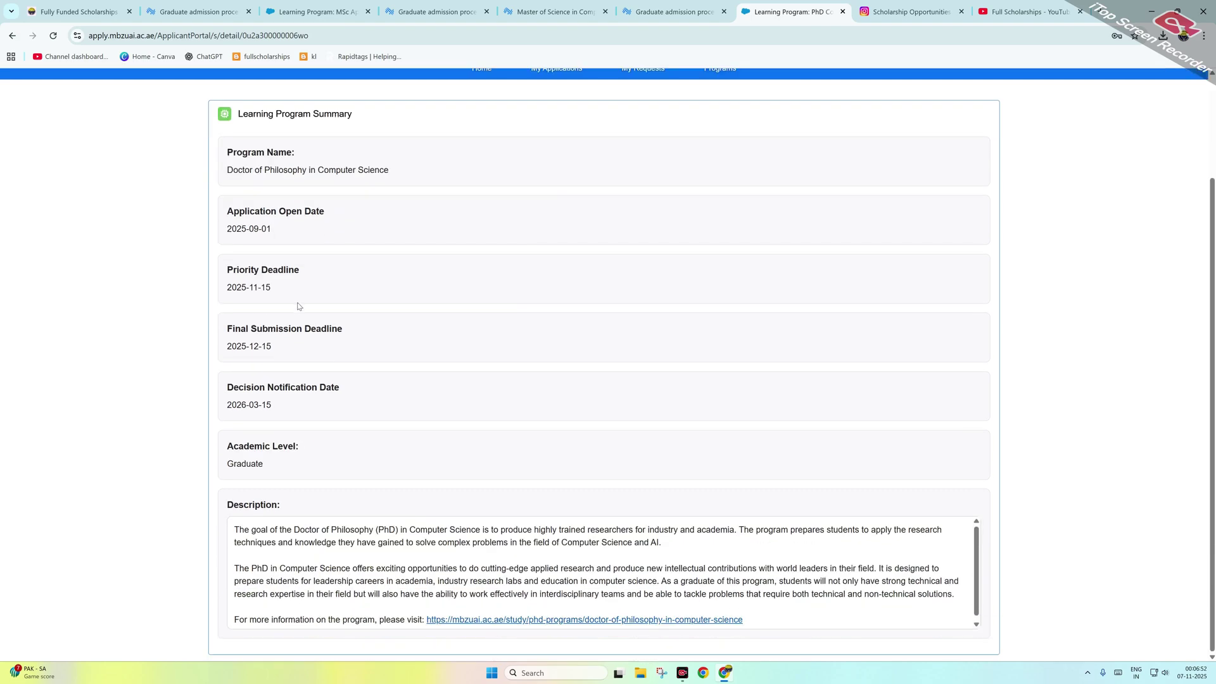
scroll(302, 325, up, 2)
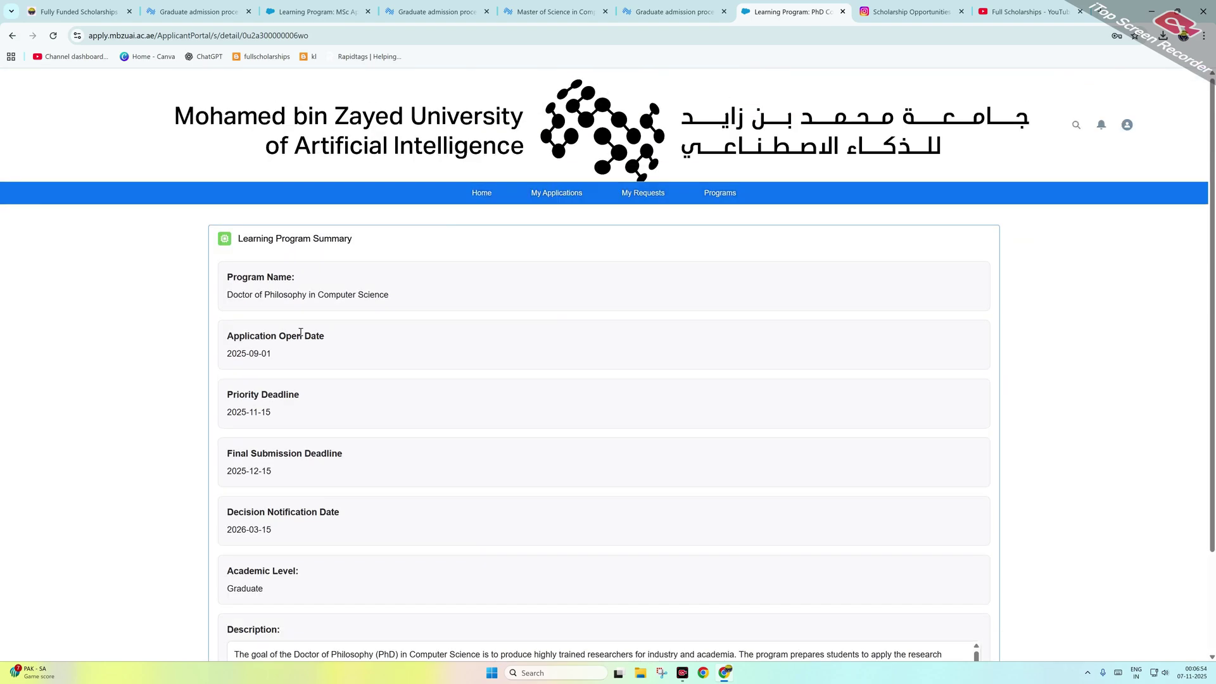
click(479, 197)
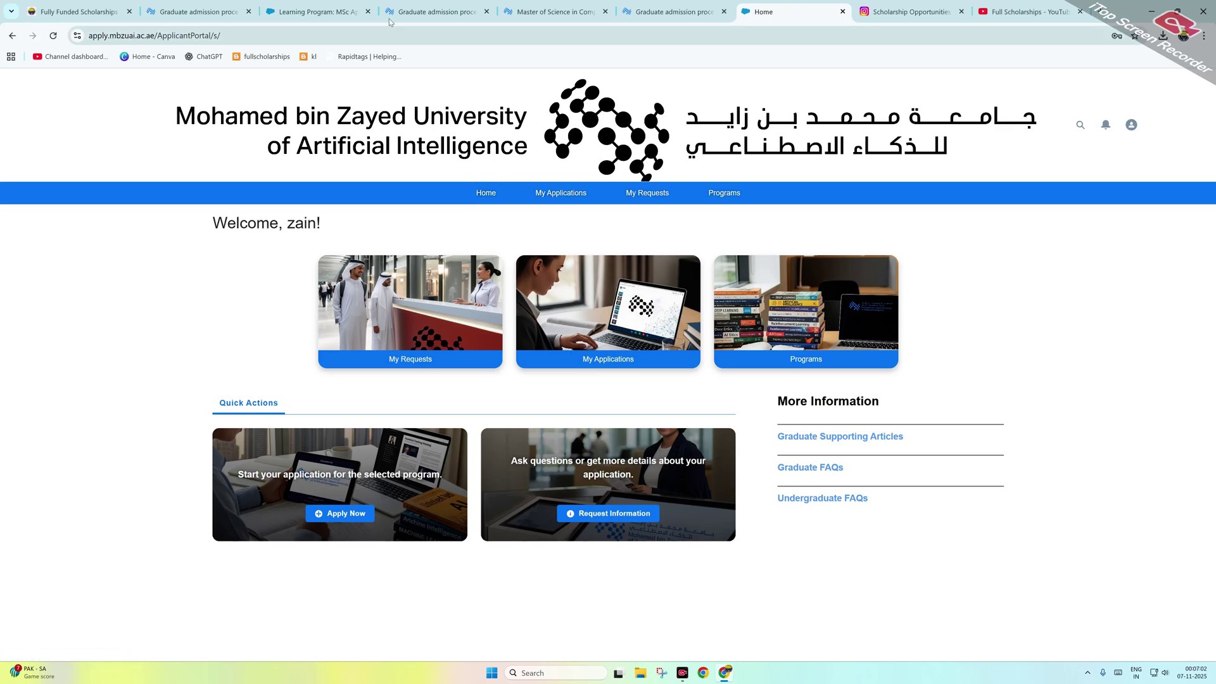
Switch to the Full Scholarships YouTube channel, close its description, and browse the scholarship videos down to older ones and back
click(1023, 11)
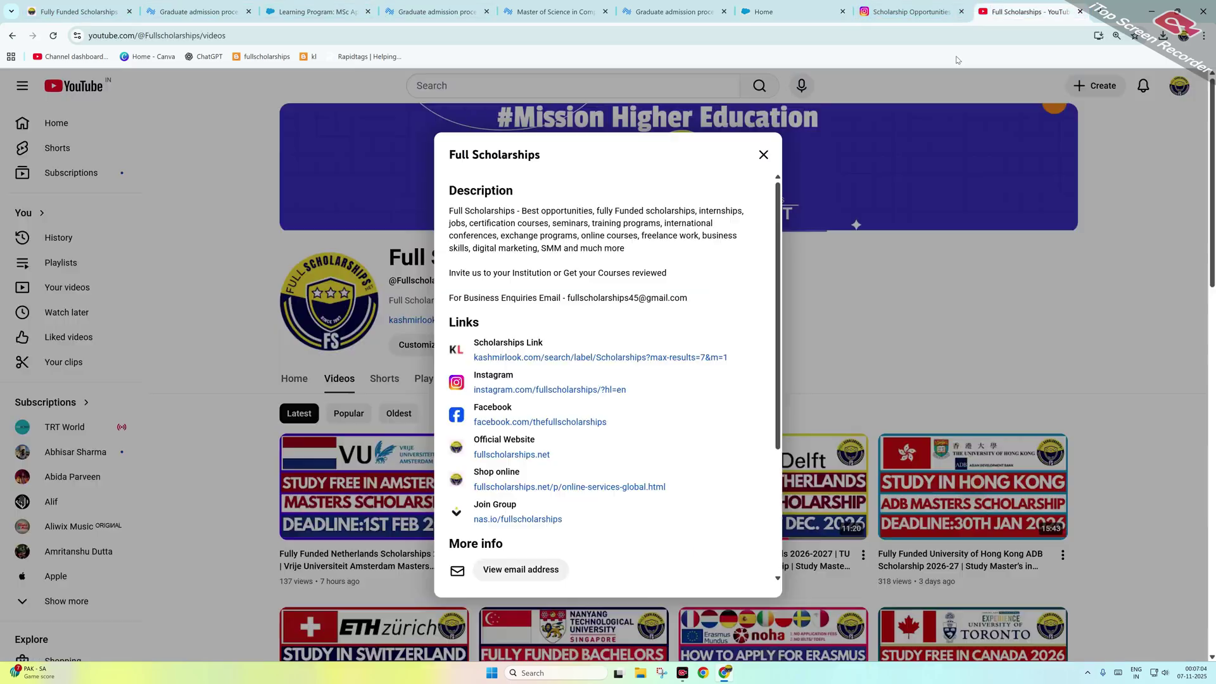
click(764, 154)
scroll(950, 285, down, 8)
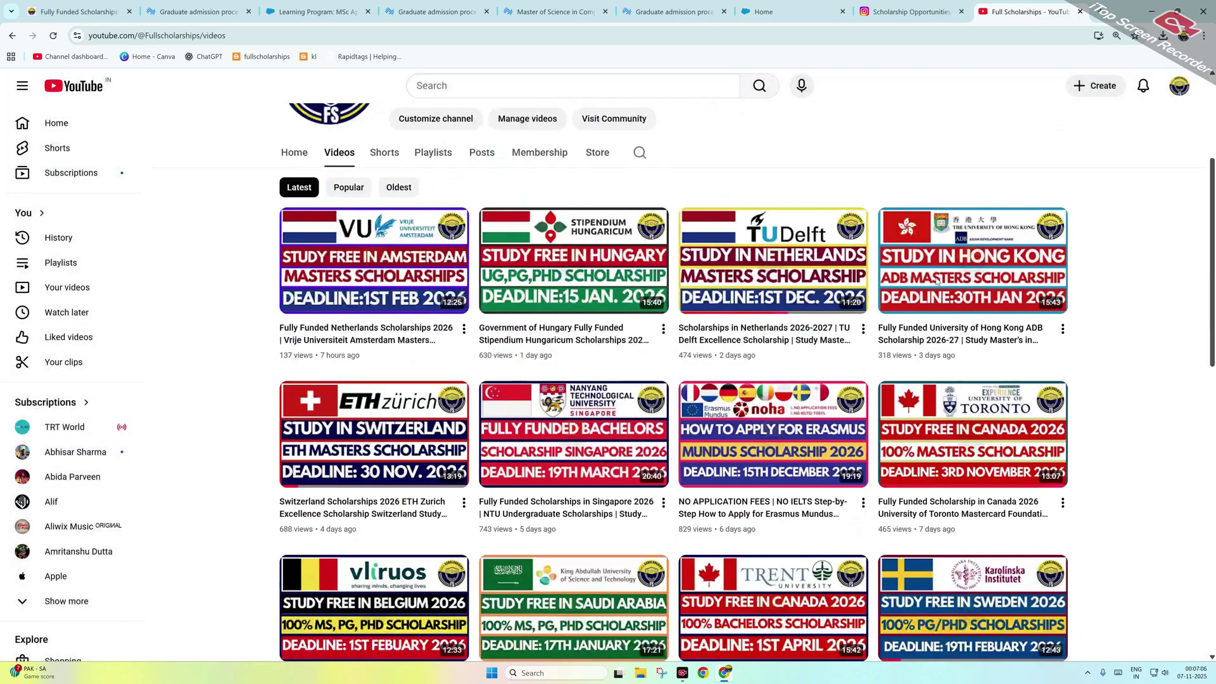
scroll(1042, 303, down, 8)
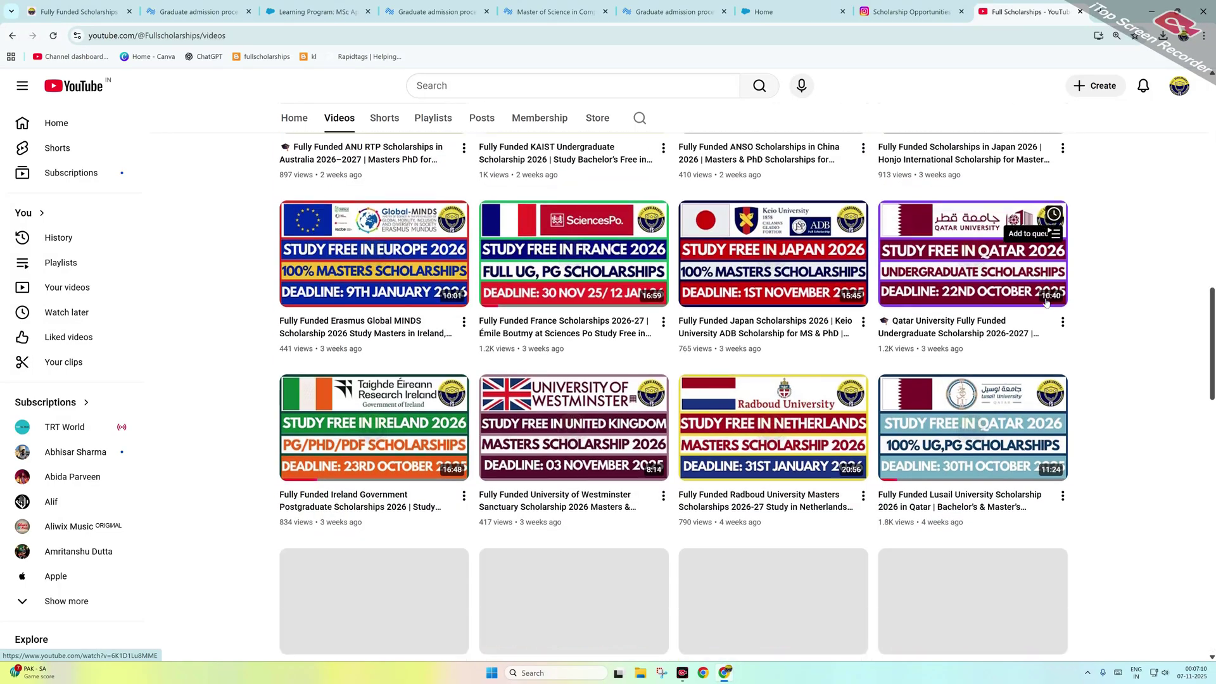
scroll(1058, 354, down, 5)
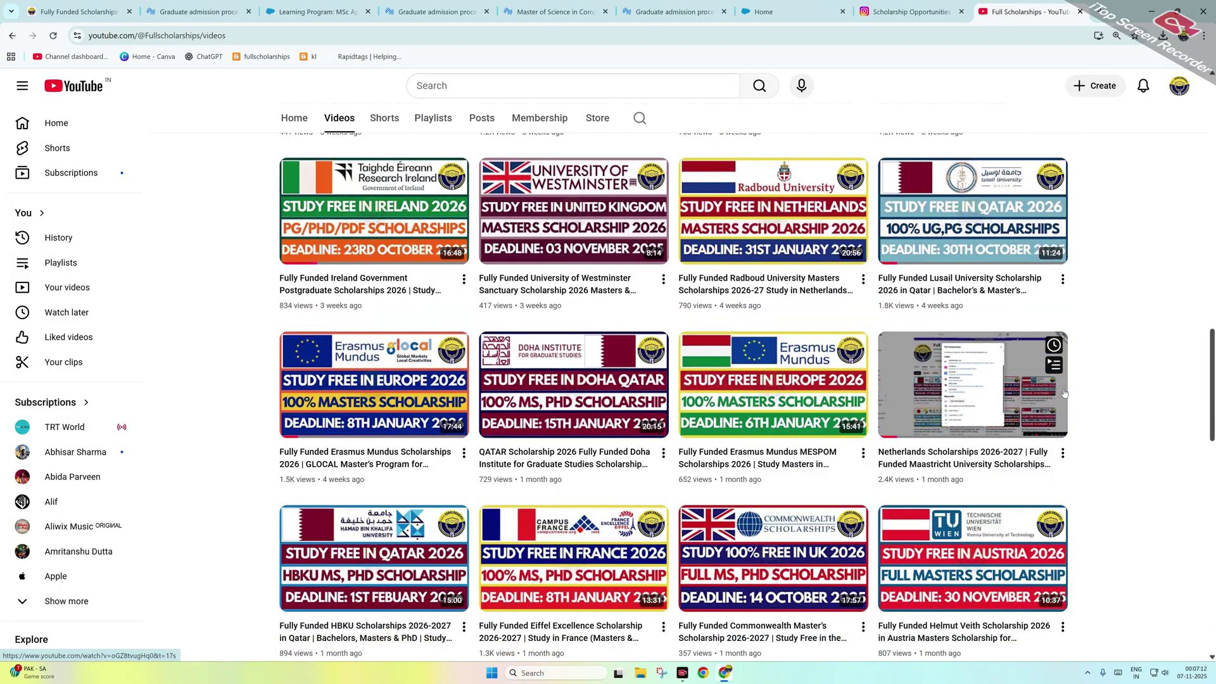
scroll(1064, 393, down, 3)
scroll(1064, 394, down, 8)
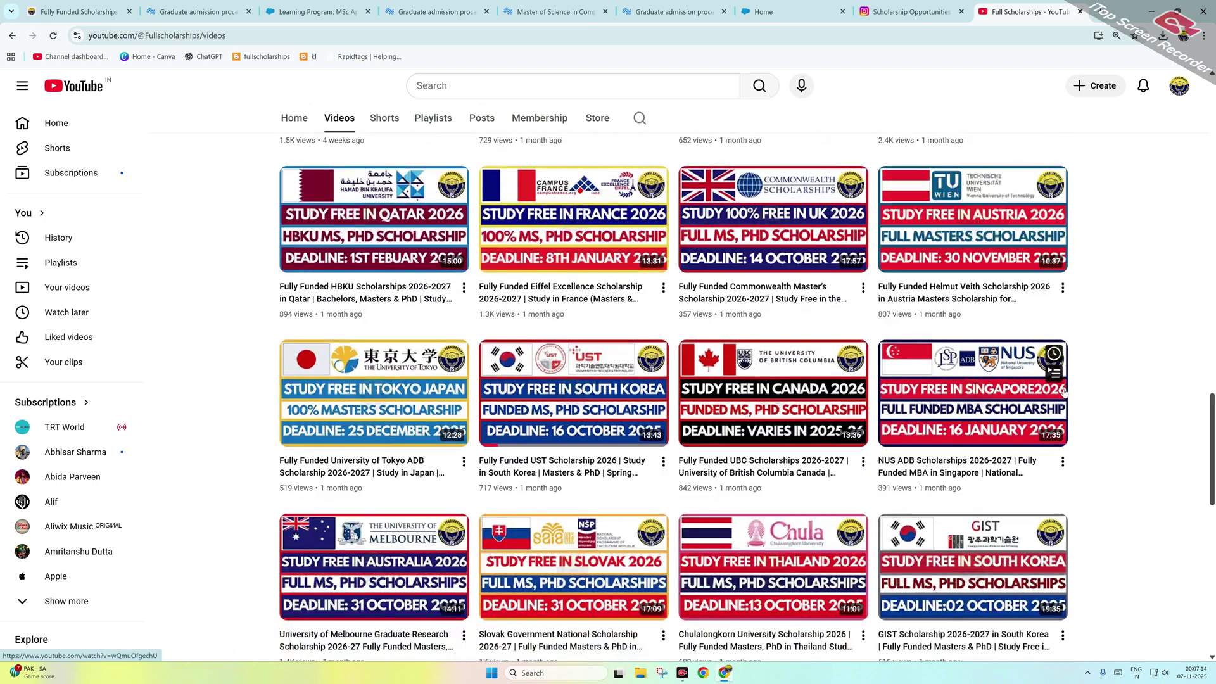
scroll(1064, 393, down, 4)
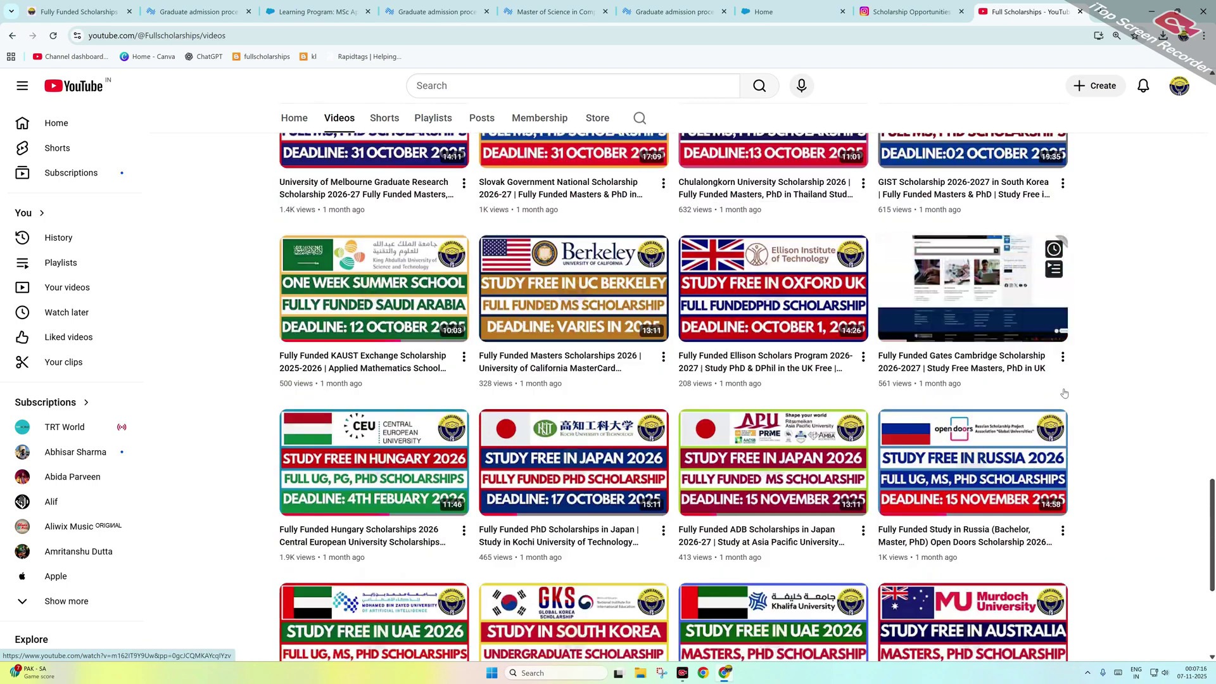
scroll(1063, 394, down, 2)
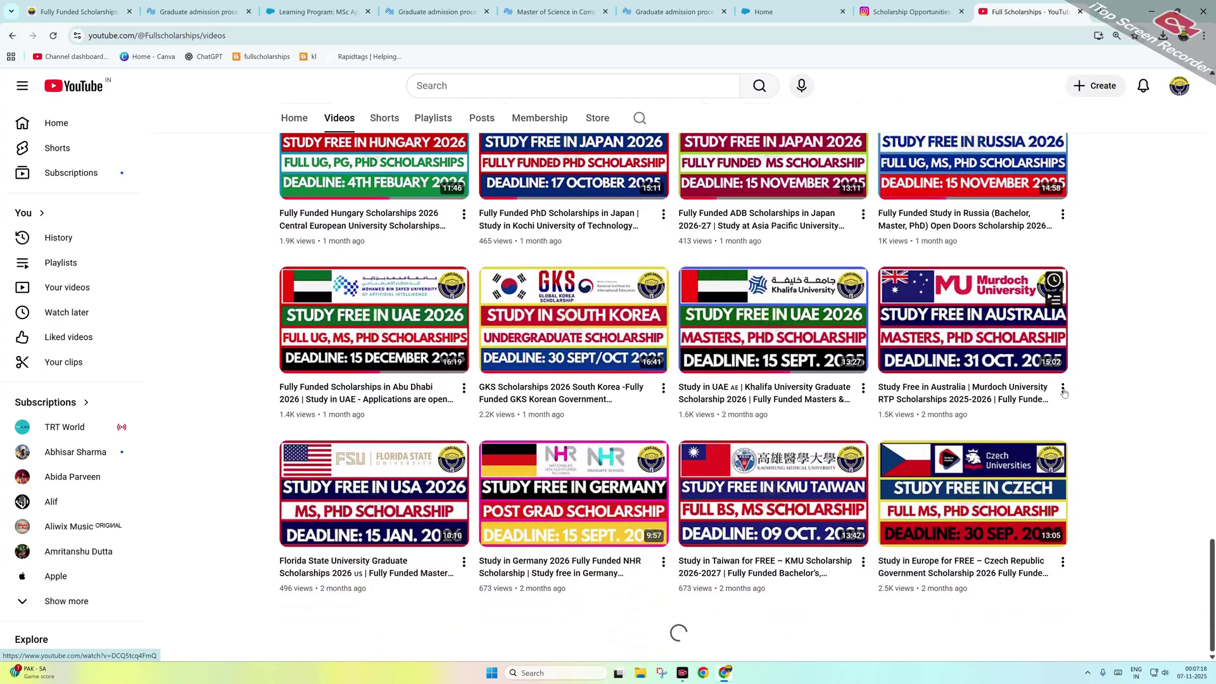
scroll(1064, 393, down, 2)
scroll(1064, 394, down, 1)
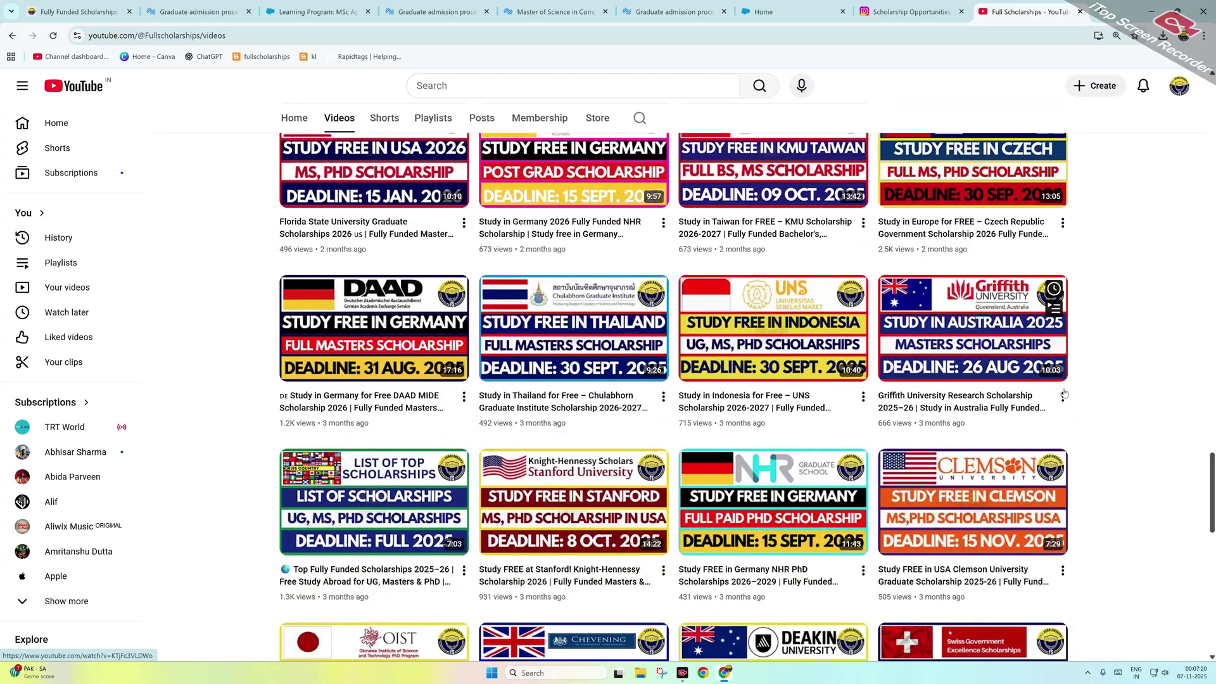
scroll(1064, 393, down, 3)
scroll(1064, 393, down, 5)
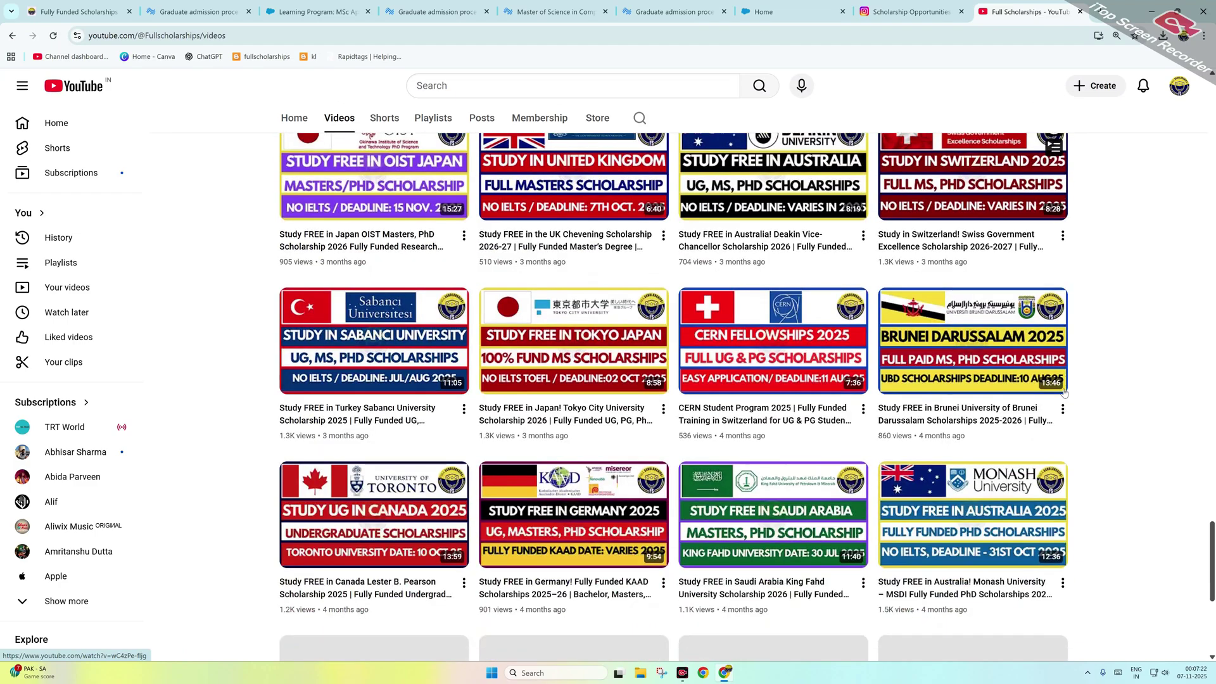
scroll(1064, 393, down, 5)
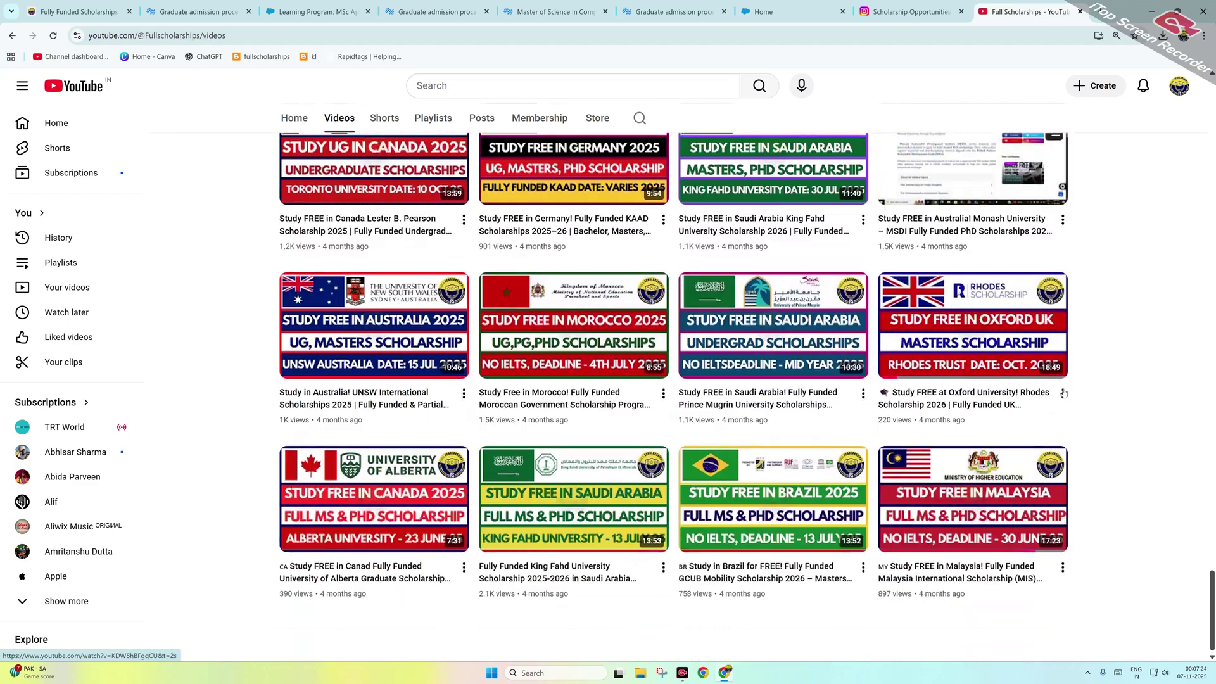
scroll(1064, 393, down, 5)
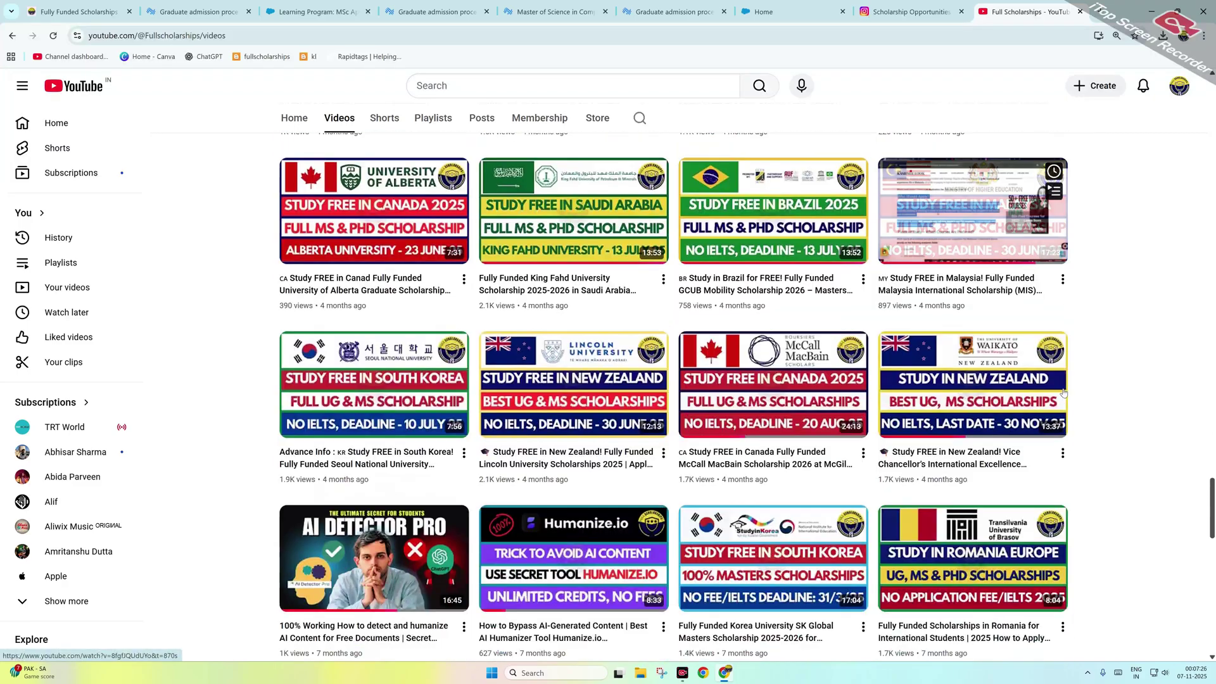
scroll(1064, 393, up, 3)
scroll(1064, 394, up, 2)
scroll(980, 324, down, 6)
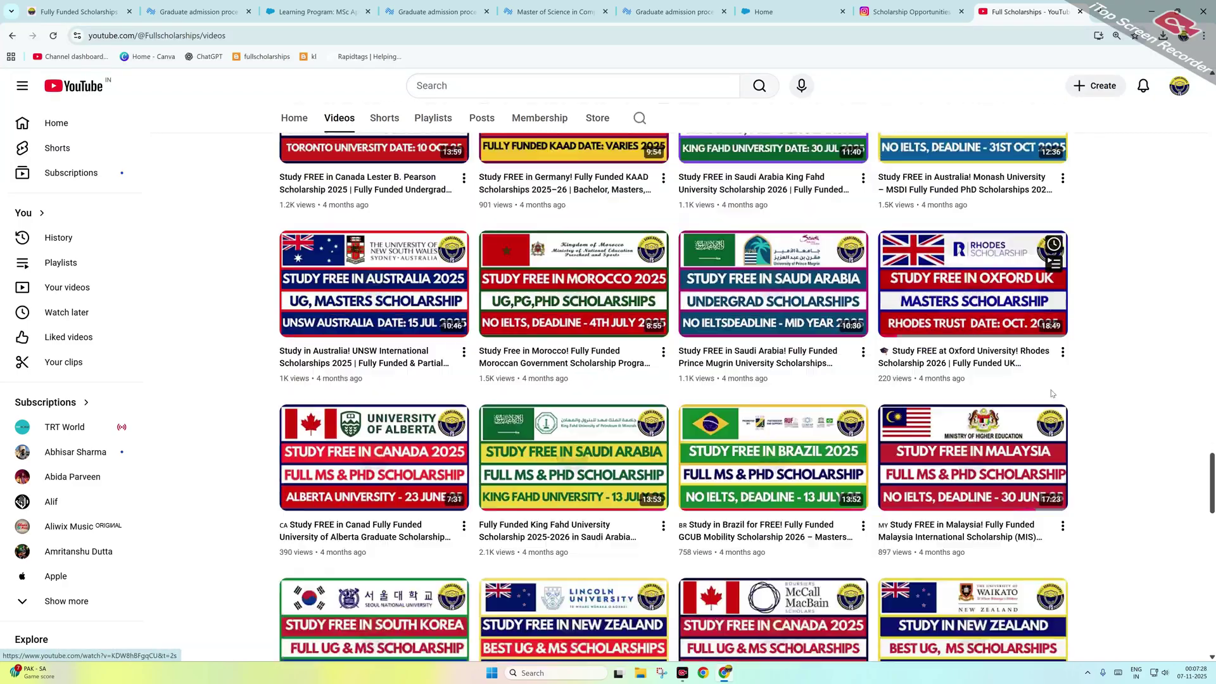
scroll(933, 281, down, 5)
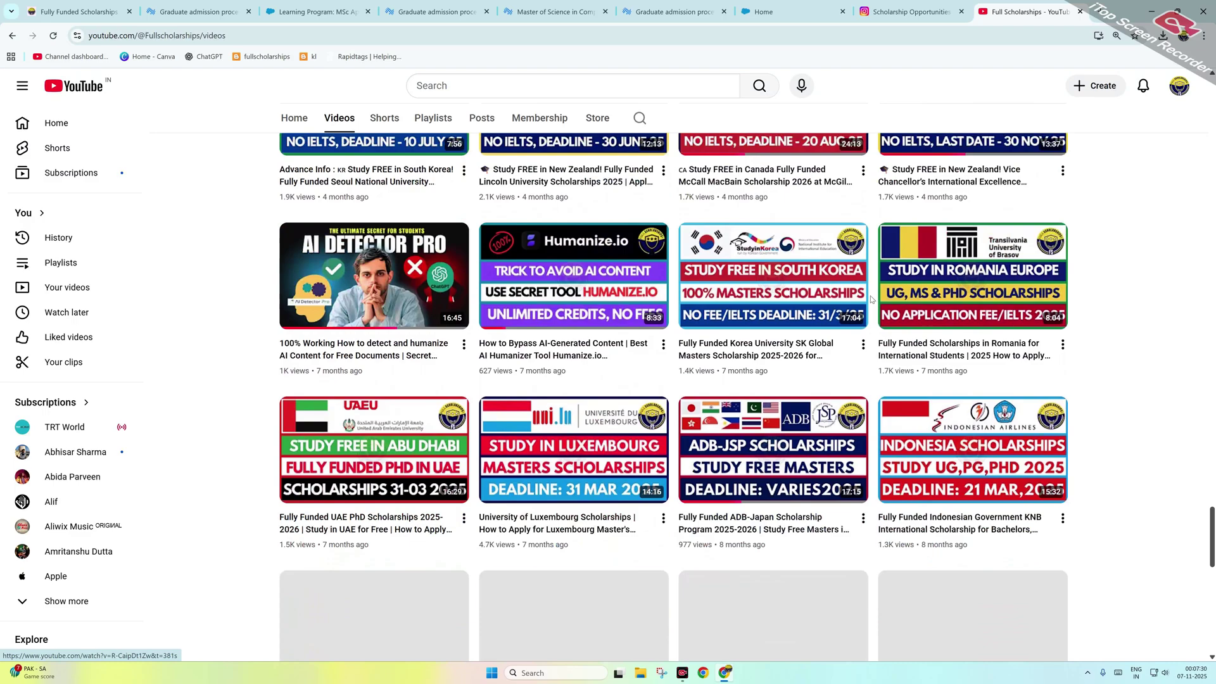
scroll(871, 299, down, 3)
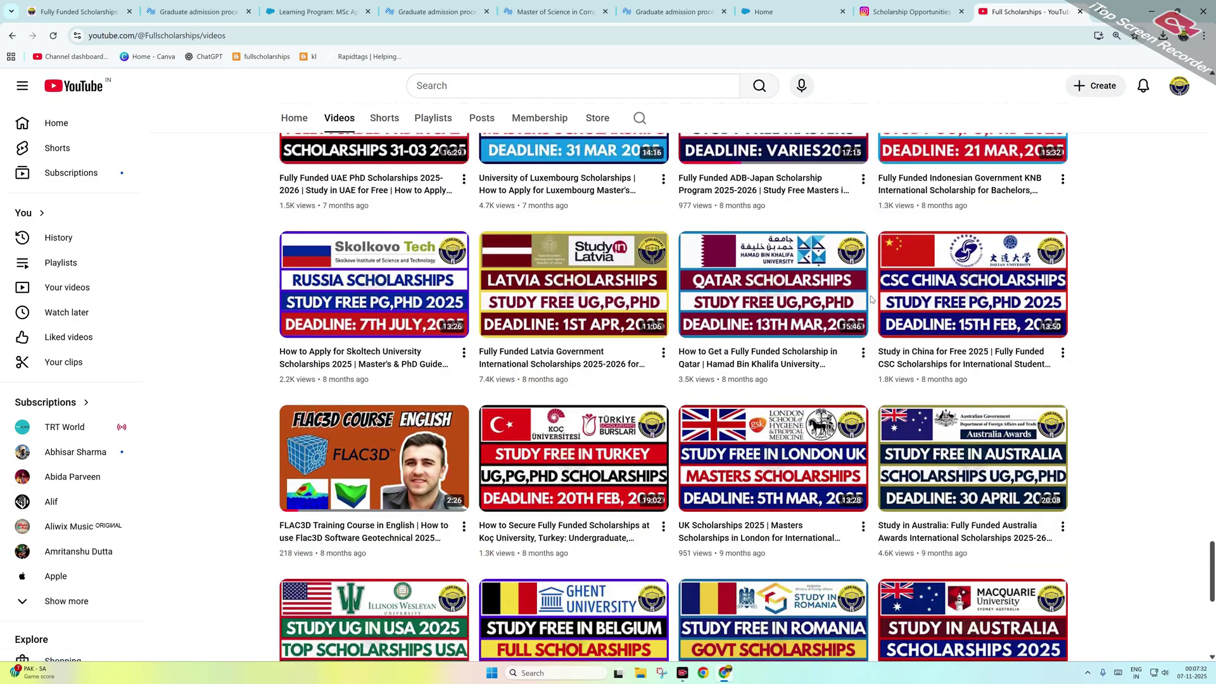
scroll(871, 299, down, 3)
scroll(871, 299, down, 3)
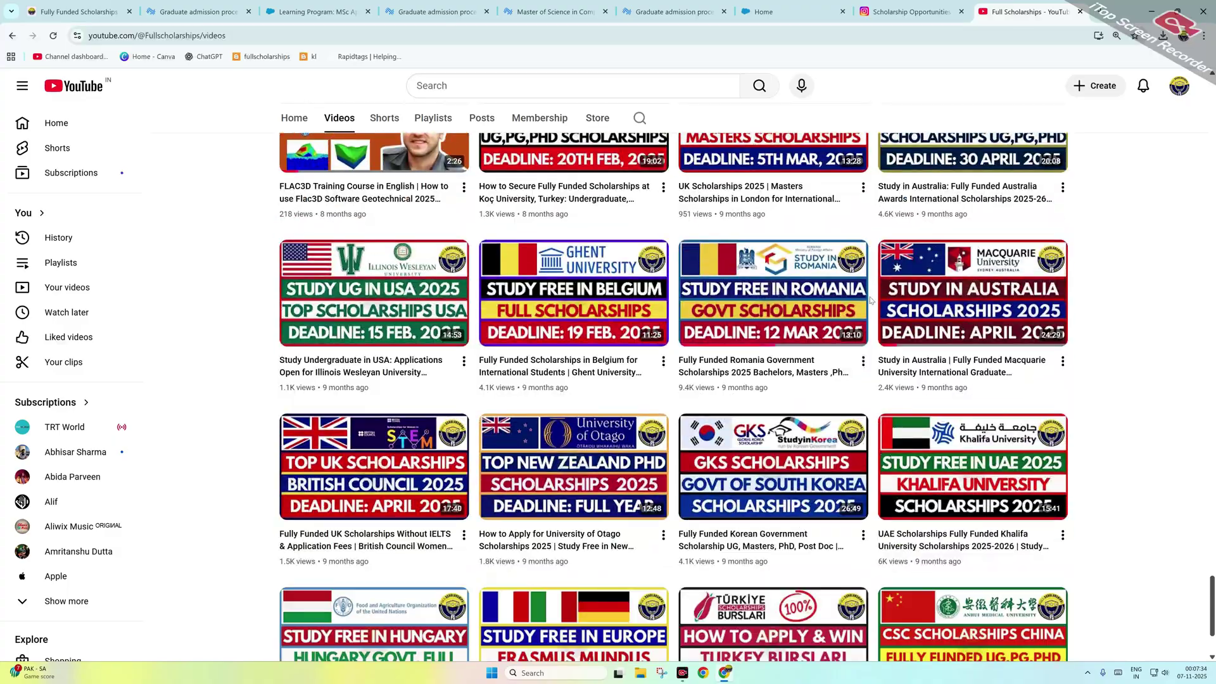
scroll(871, 300, down, 3)
scroll(871, 299, down, 8)
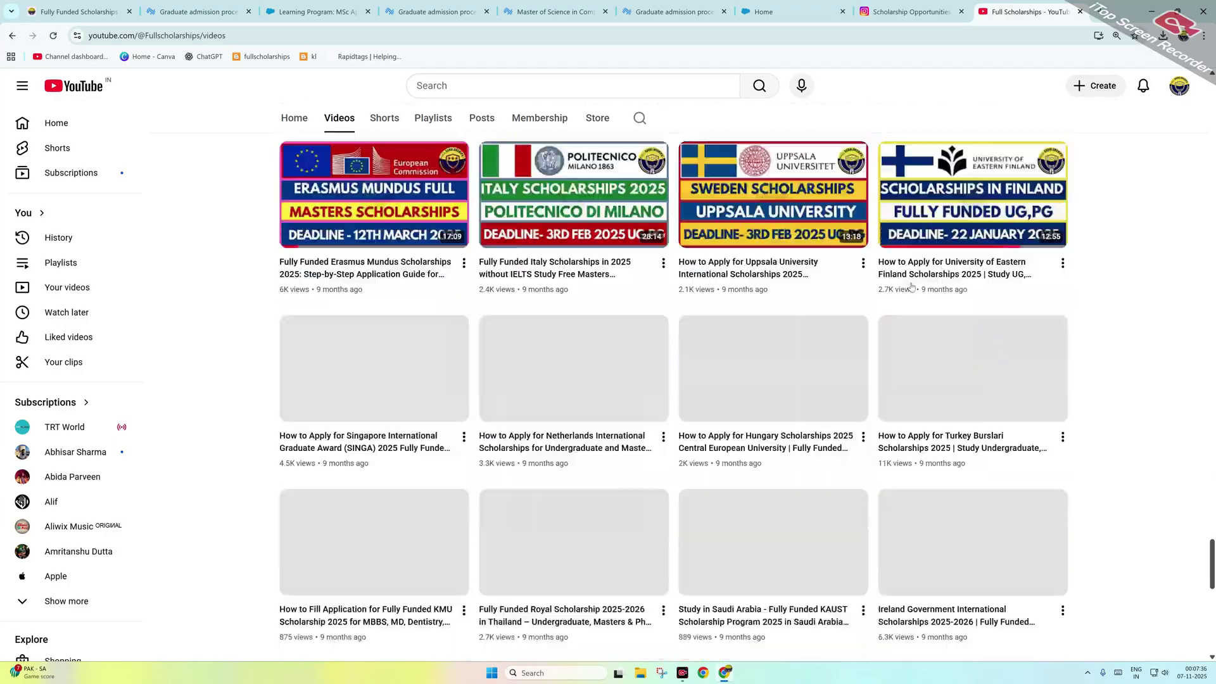
scroll(1023, 269, up, 15)
scroll(1023, 269, up, 20)
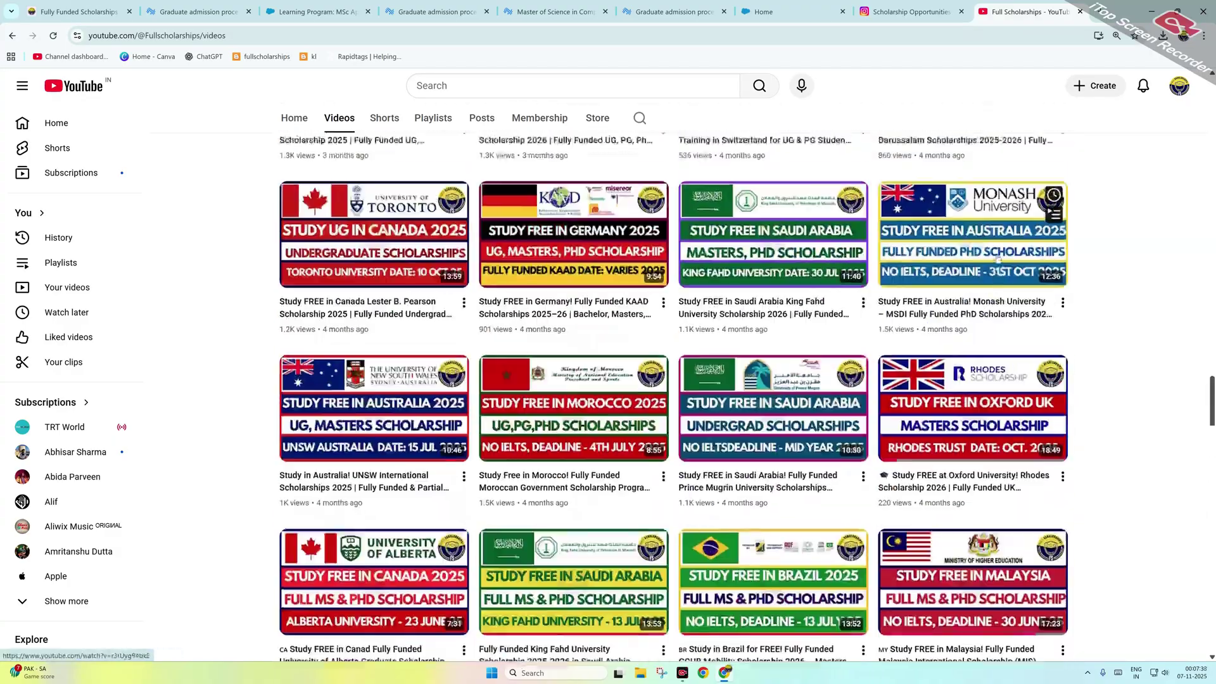
scroll(992, 265, up, 20)
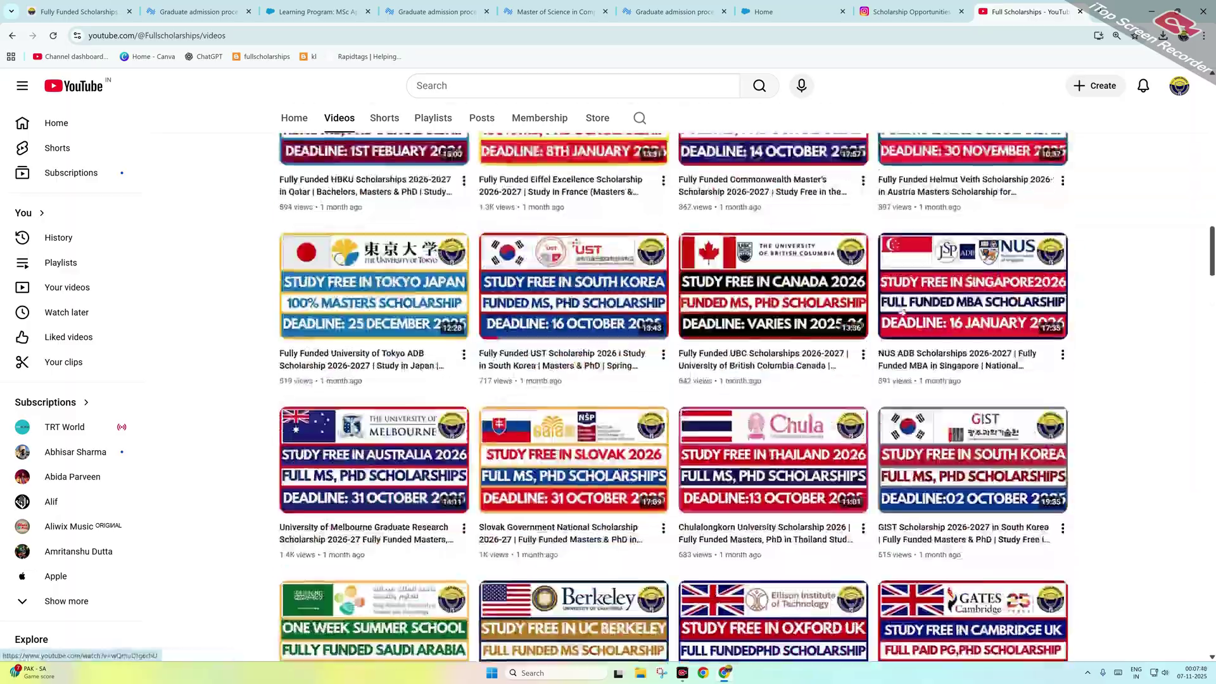
scroll(579, 140, up, 10)
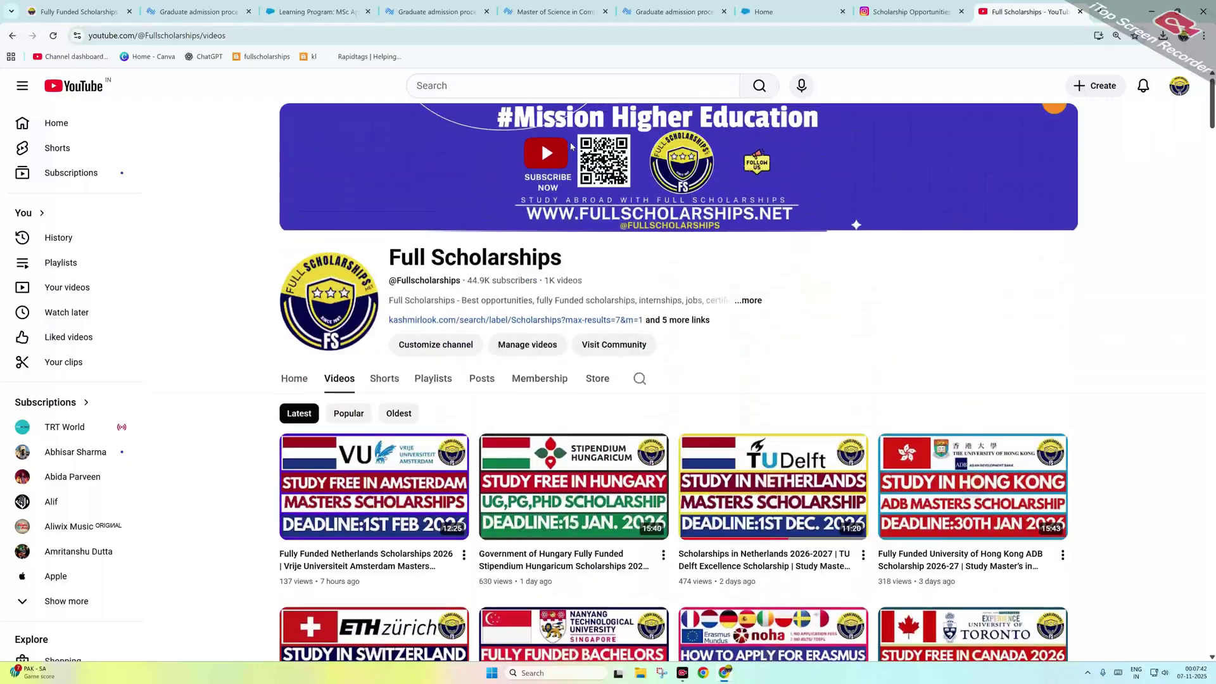